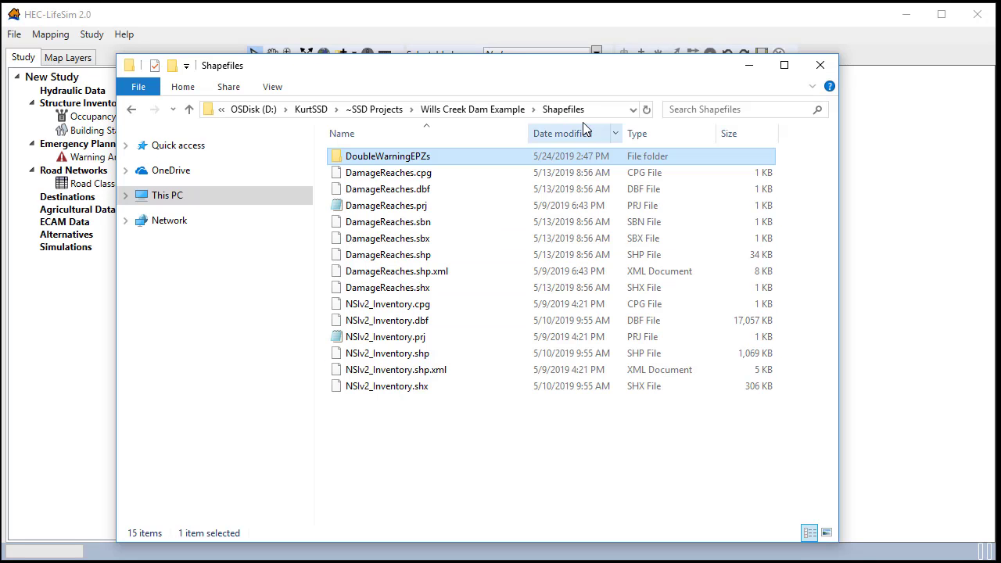
# Look through the Wills Creek Dam Example folder, its Shapefiles folder and the CTS worksheet
pyautogui.click(508, 110)
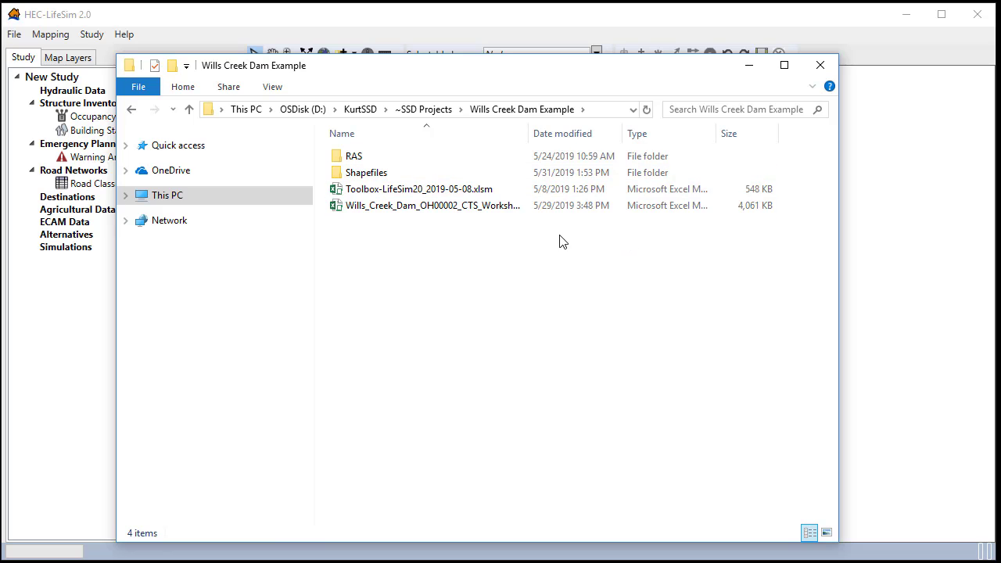
pyautogui.click(537, 205)
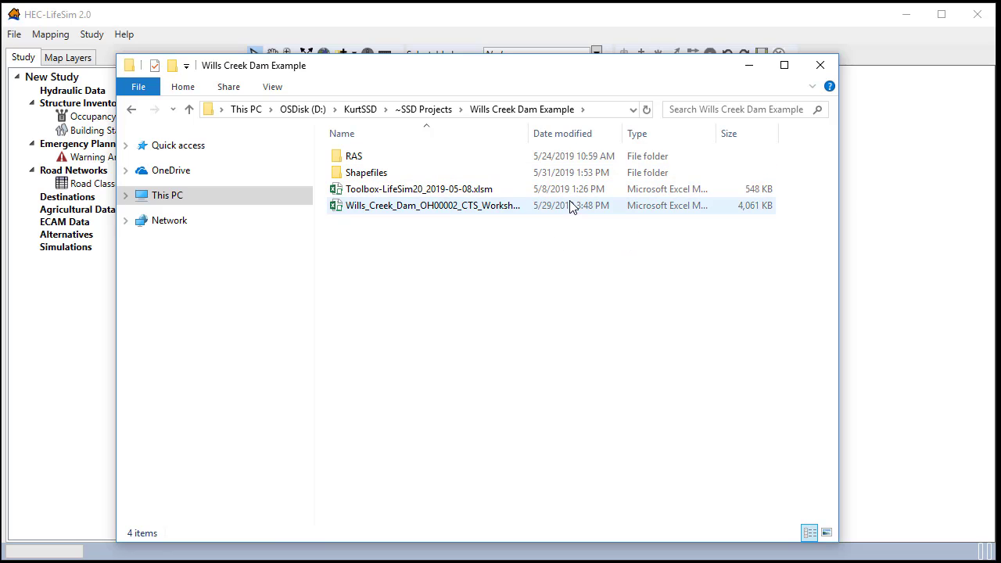
pyautogui.doubleClick(402, 173)
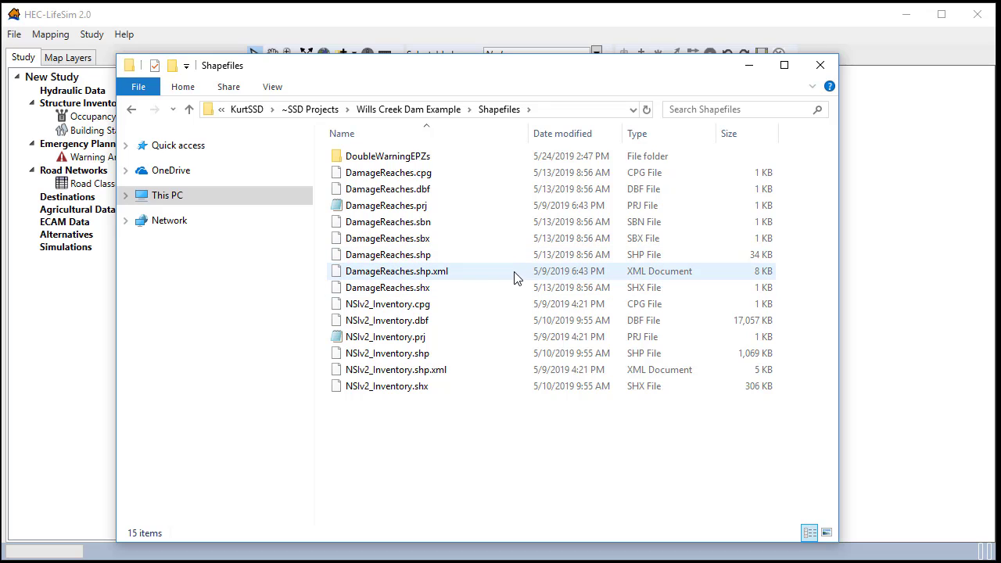
pyautogui.hotkey('alt', 'Tab')
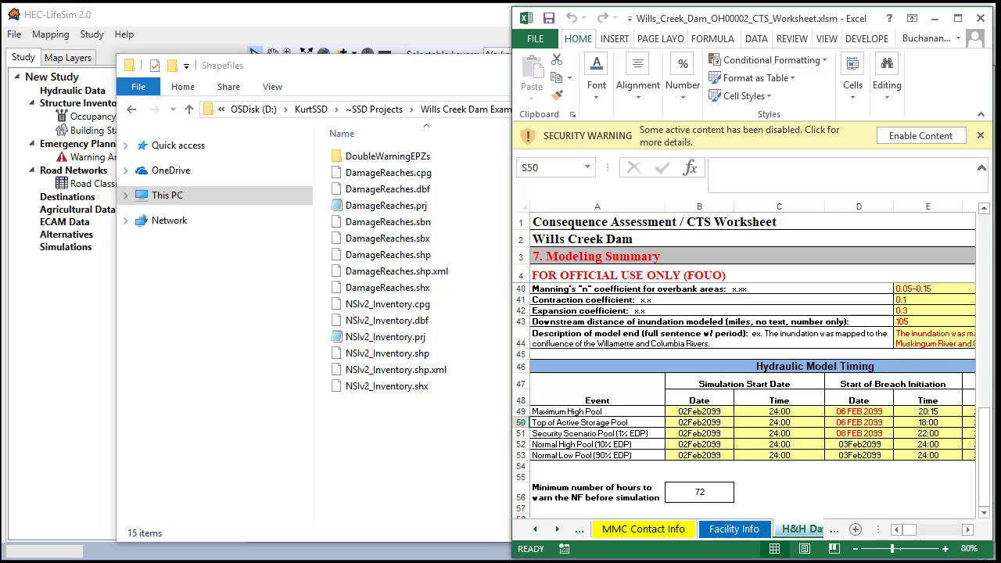
pyautogui.click(936, 19)
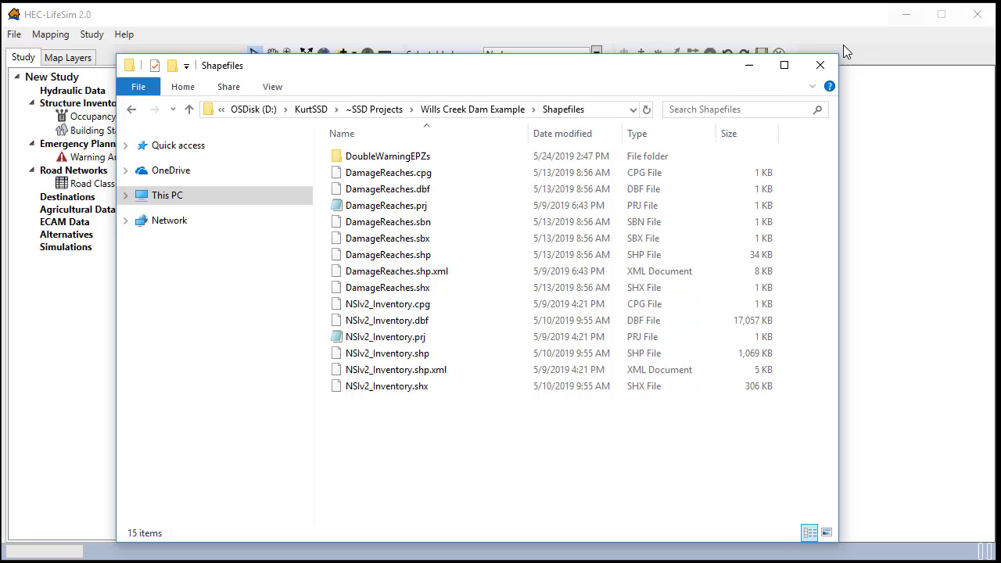
# Close the About box and save a new study as Wills_Creek_Dam_LifeSim20_2019
pyautogui.click(746, 68)
pyautogui.click(682, 179)
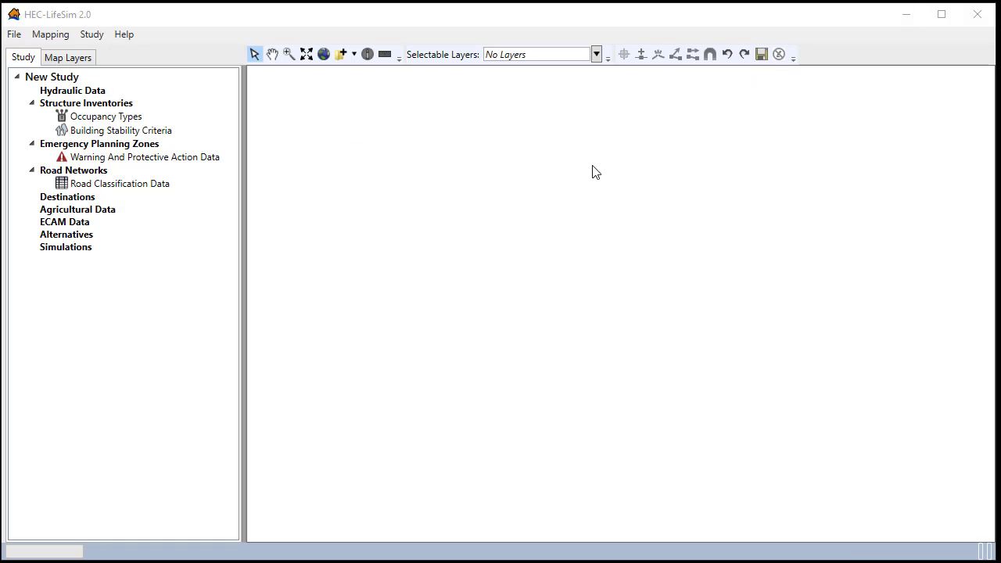
pyautogui.click(14, 34)
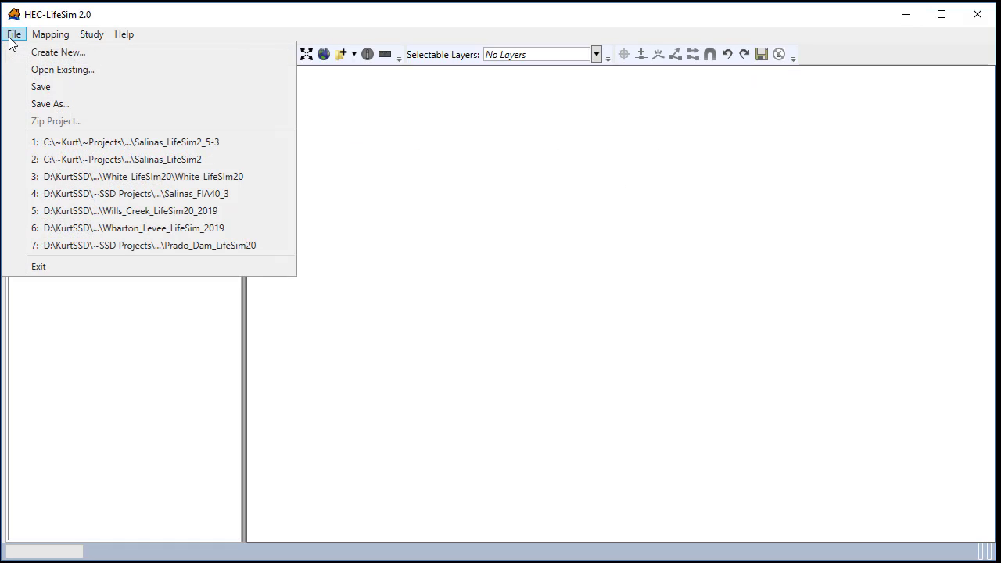
pyautogui.click(67, 54)
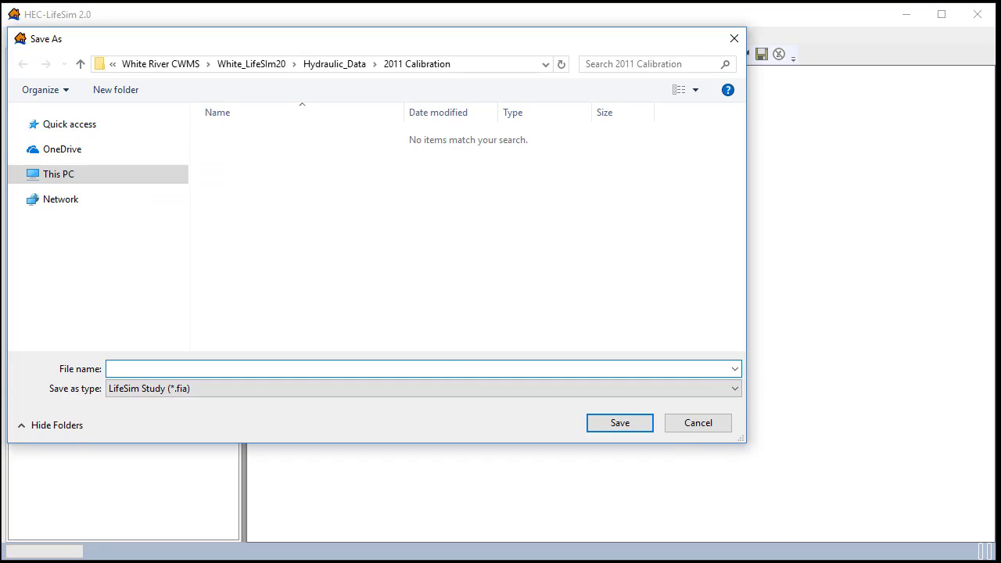
pyautogui.click(488, 364)
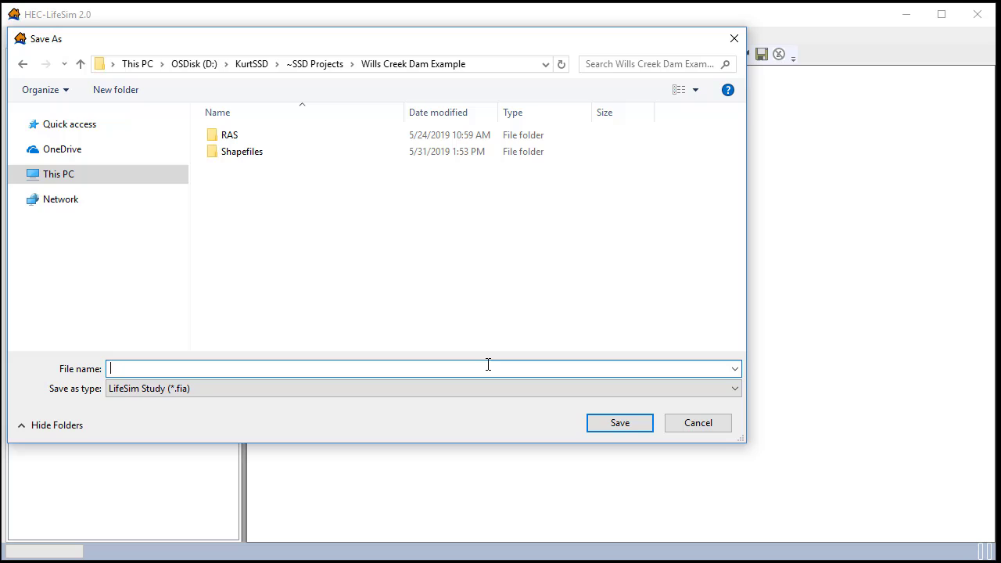
pyautogui.write('Wills')
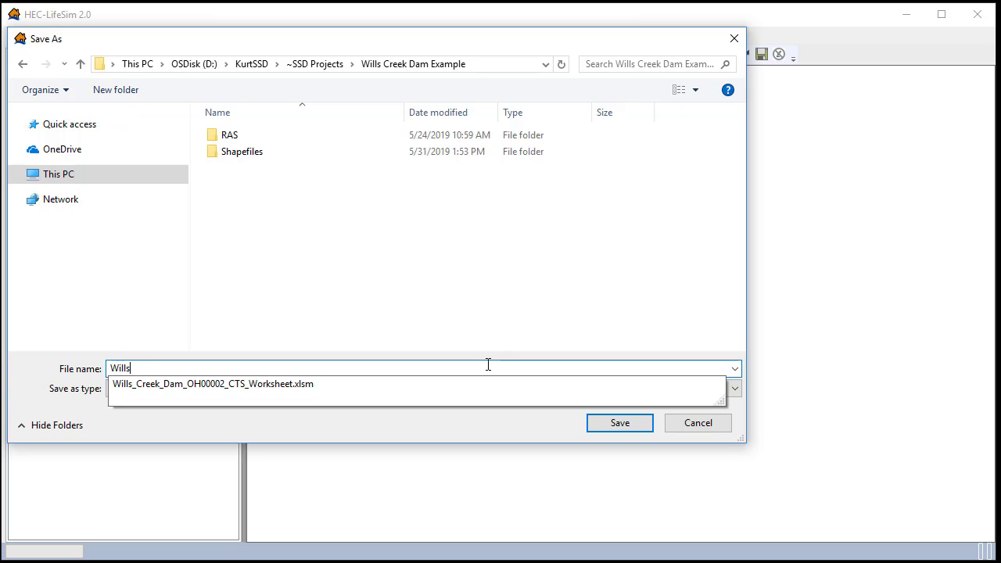
pyautogui.write('_Creek_Dam_L')
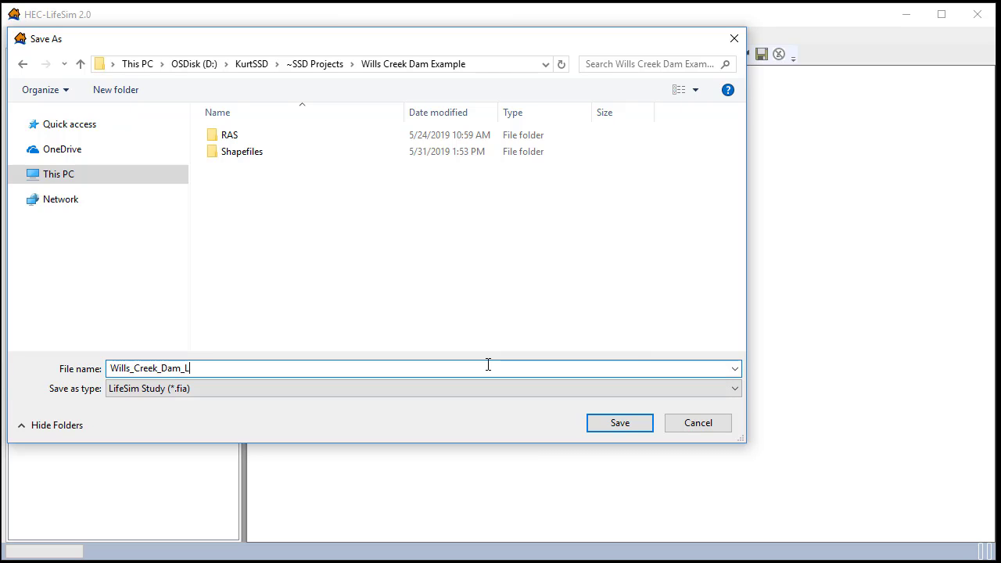
pyautogui.write('Sim20_20')
pyautogui.write('19')
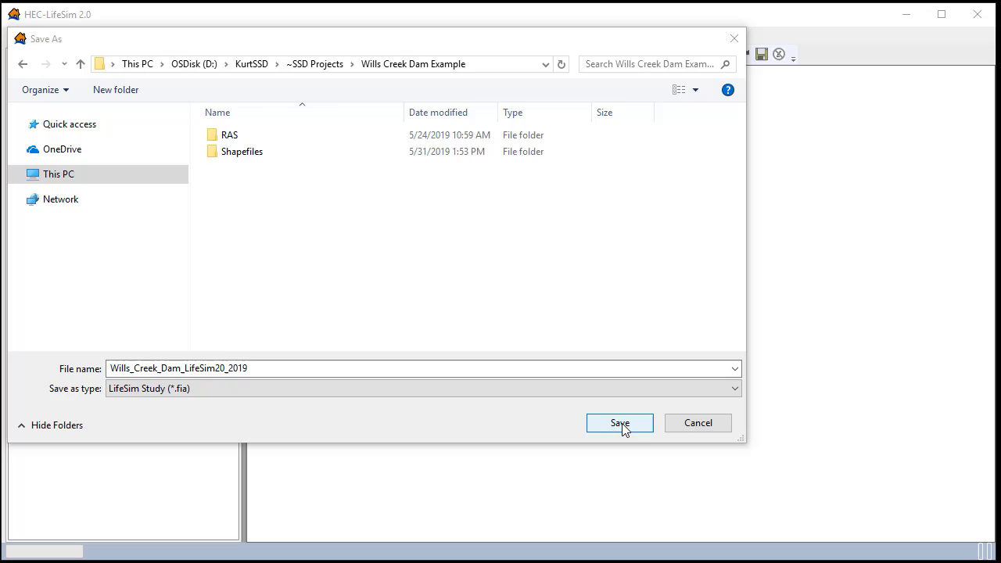
pyautogui.click(619, 424)
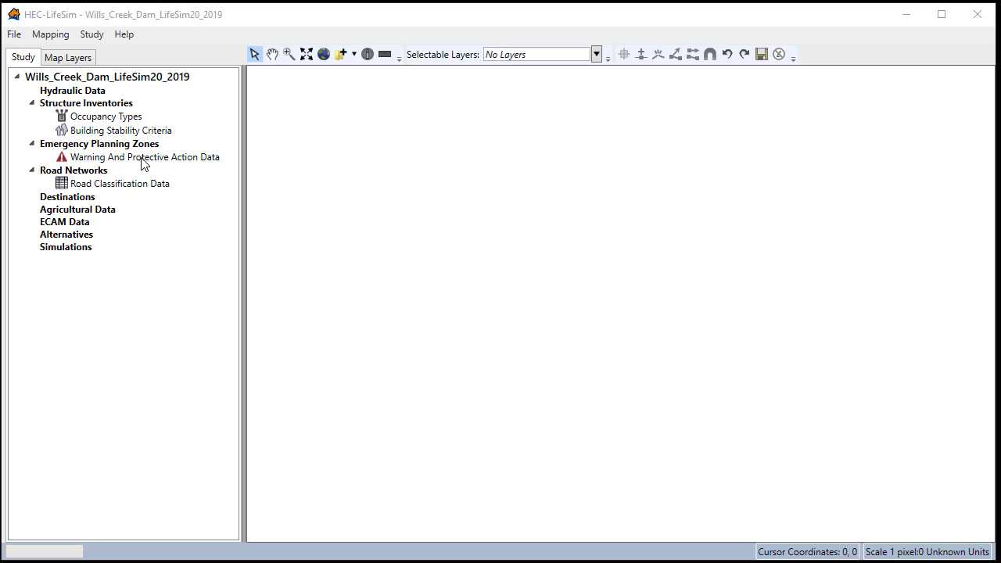
# Import hydraulic data from the HEC-RAS RAS folder using the Maximum High Pool - Fail output
pyautogui.rightClick(84, 93)
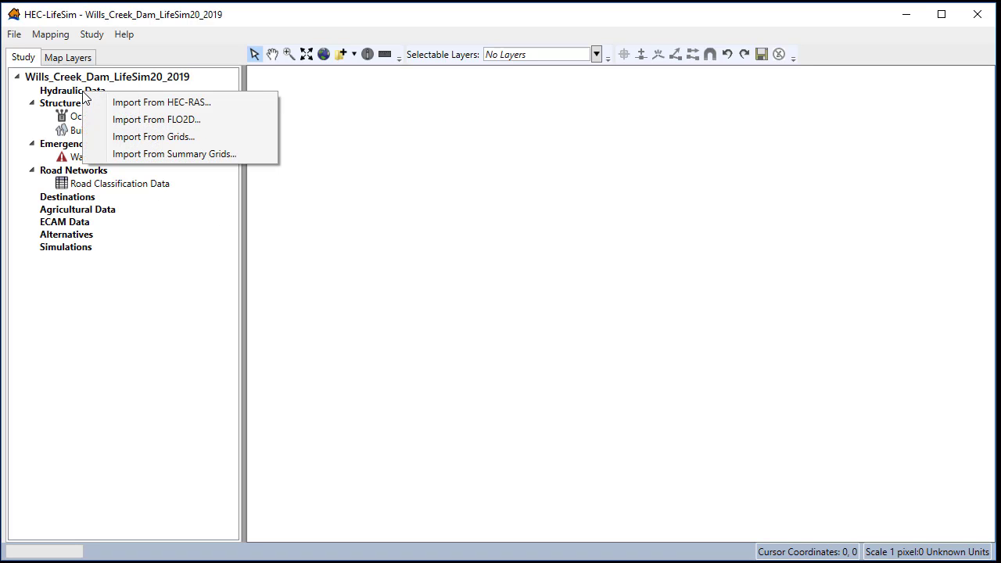
pyautogui.click(139, 103)
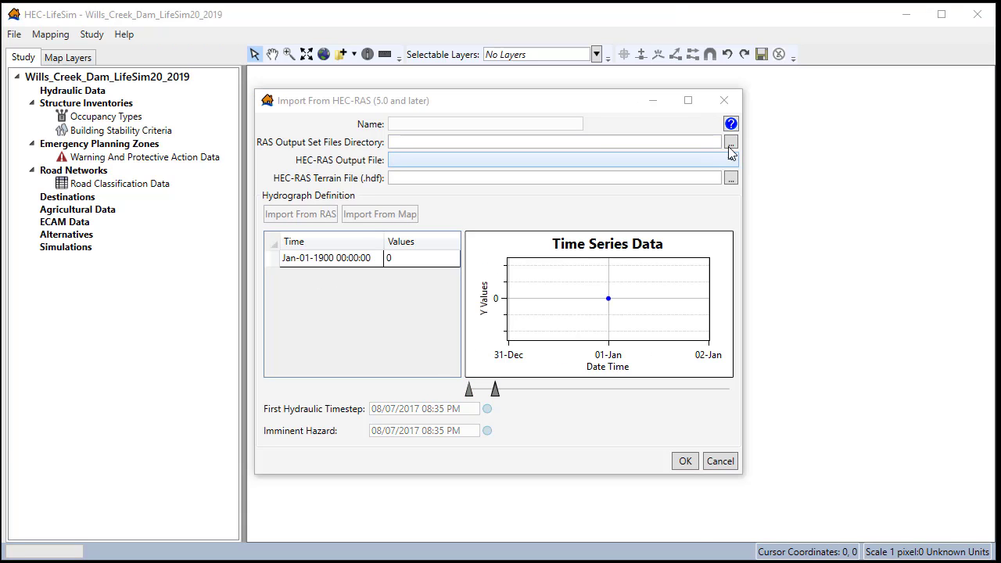
pyautogui.click(731, 144)
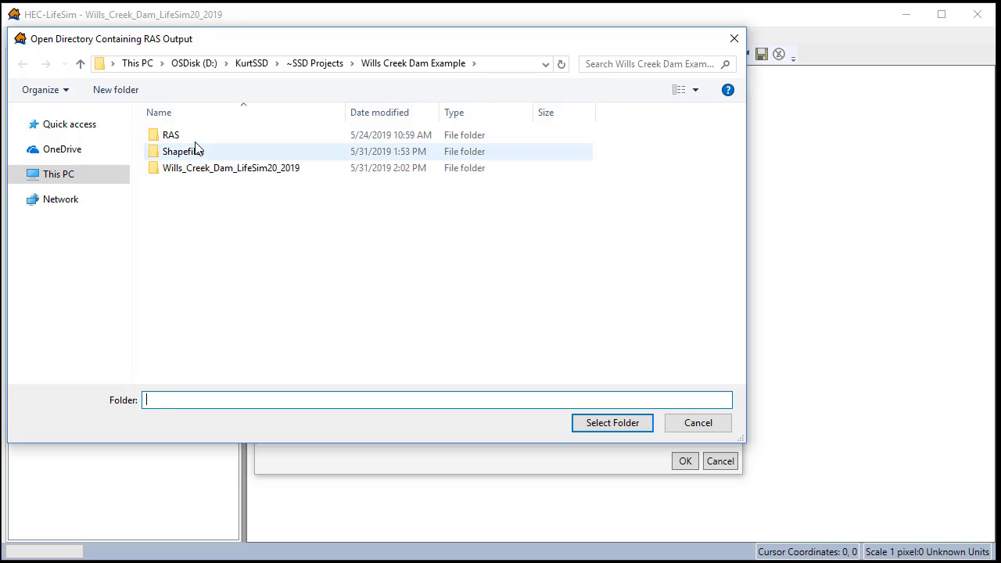
pyautogui.click(196, 141)
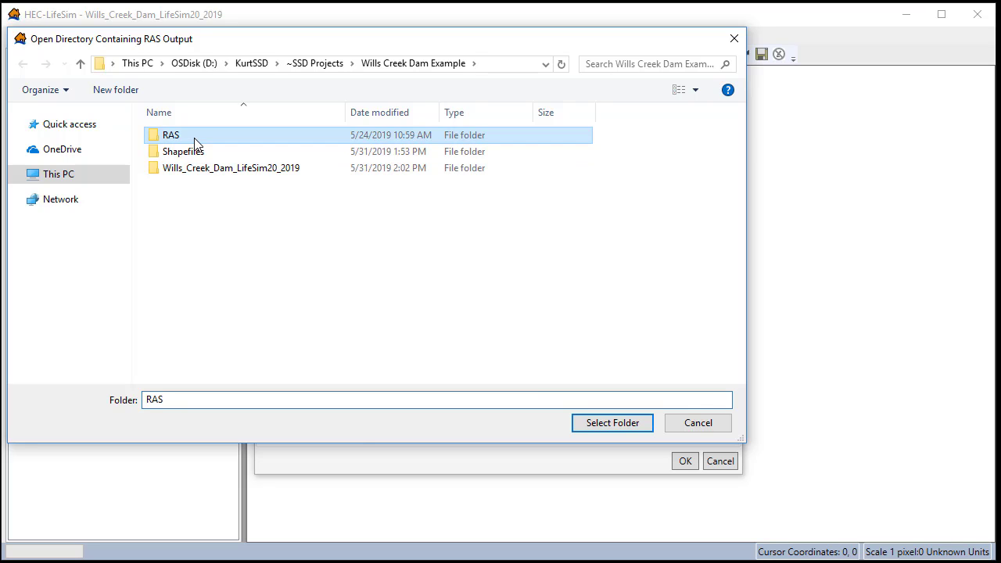
pyautogui.click(605, 428)
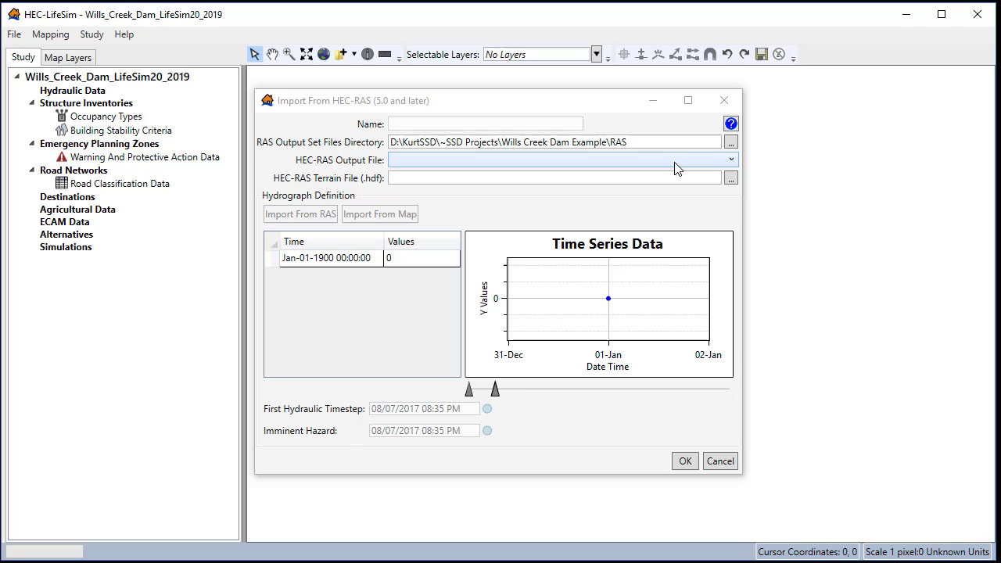
pyautogui.click(733, 160)
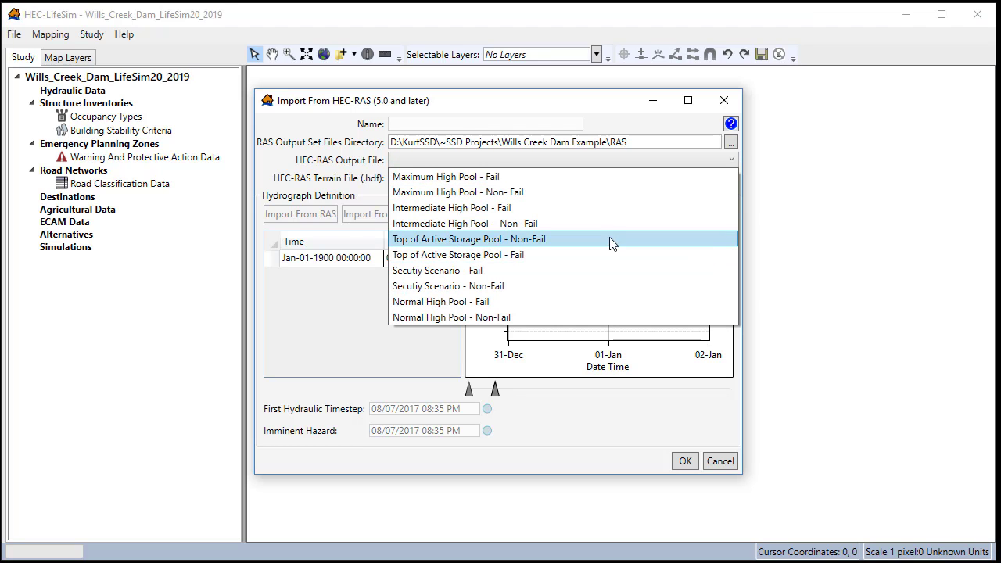
pyautogui.click(488, 178)
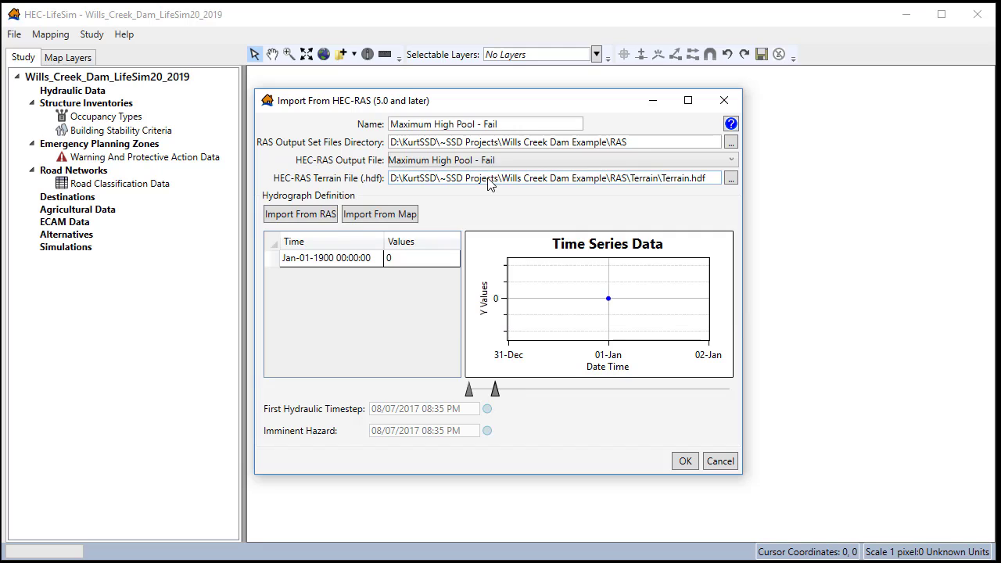
# Advance the flood animation past 23 hours and take a depth hydrograph from a dam-area map point
pyautogui.click(381, 218)
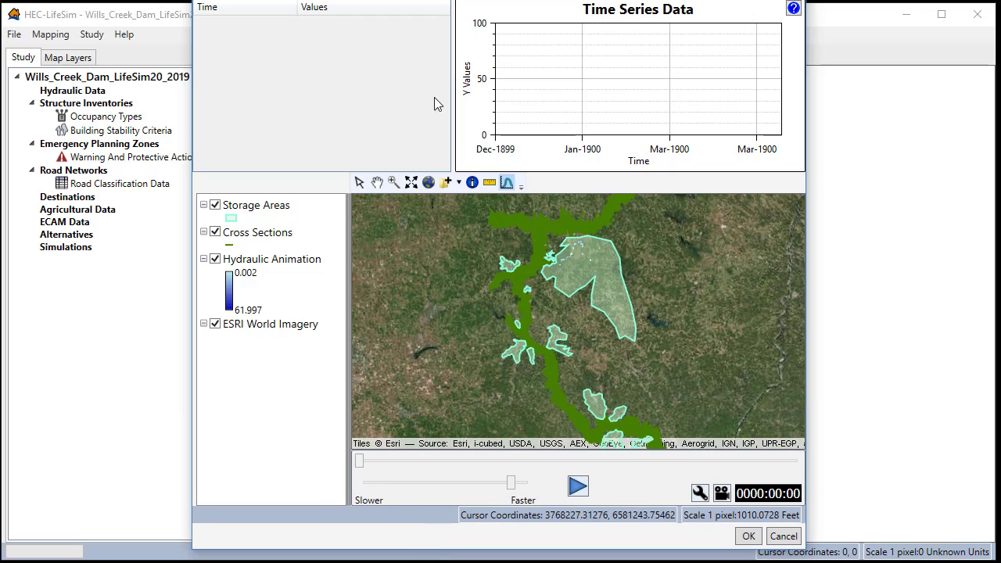
pyautogui.moveTo(414, 2); pyautogui.dragTo(413, 18)
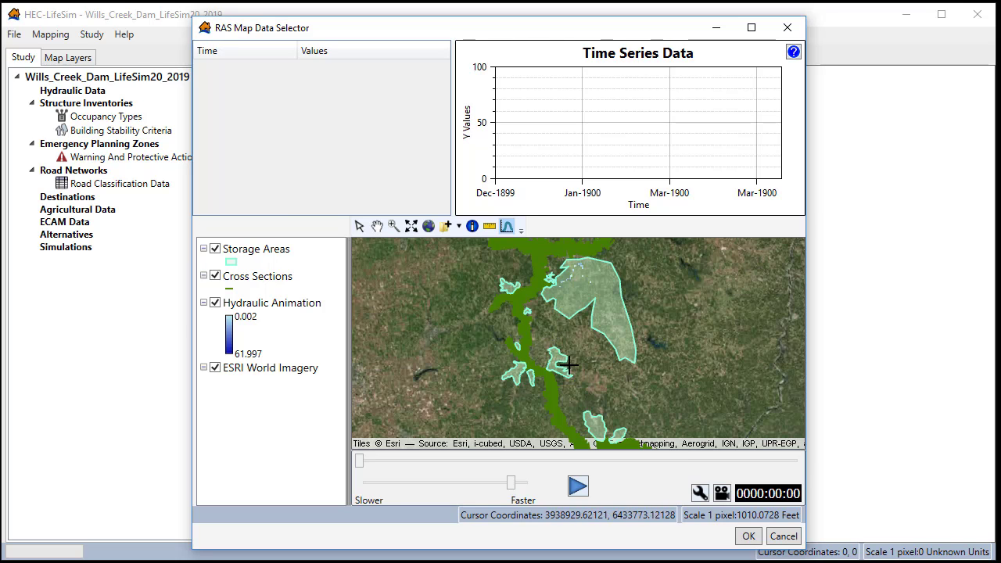
pyautogui.scroll(4, 561, 279)
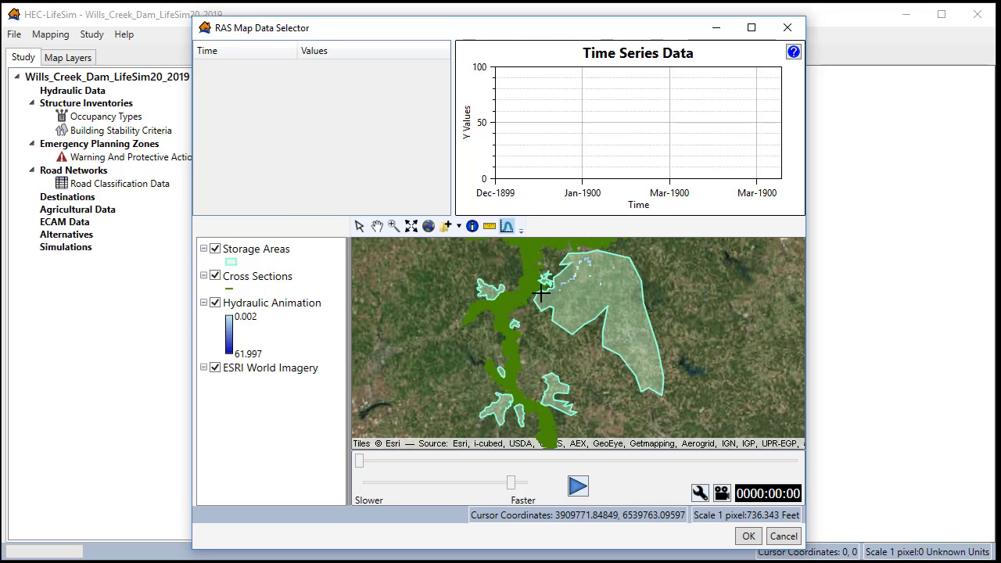
pyautogui.scroll(4, 542, 300)
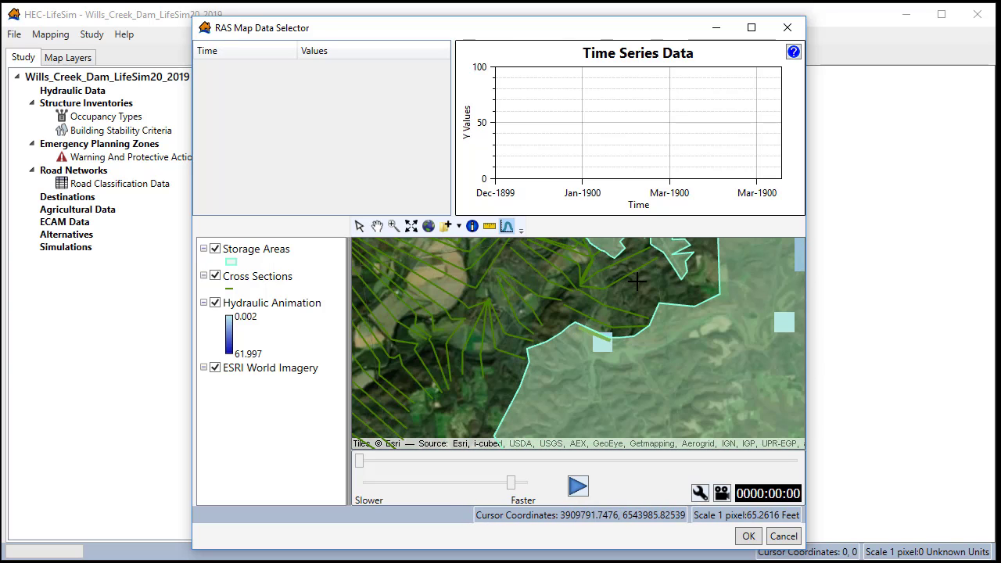
pyautogui.moveTo(637, 282); pyautogui.dragTo(599, 302)
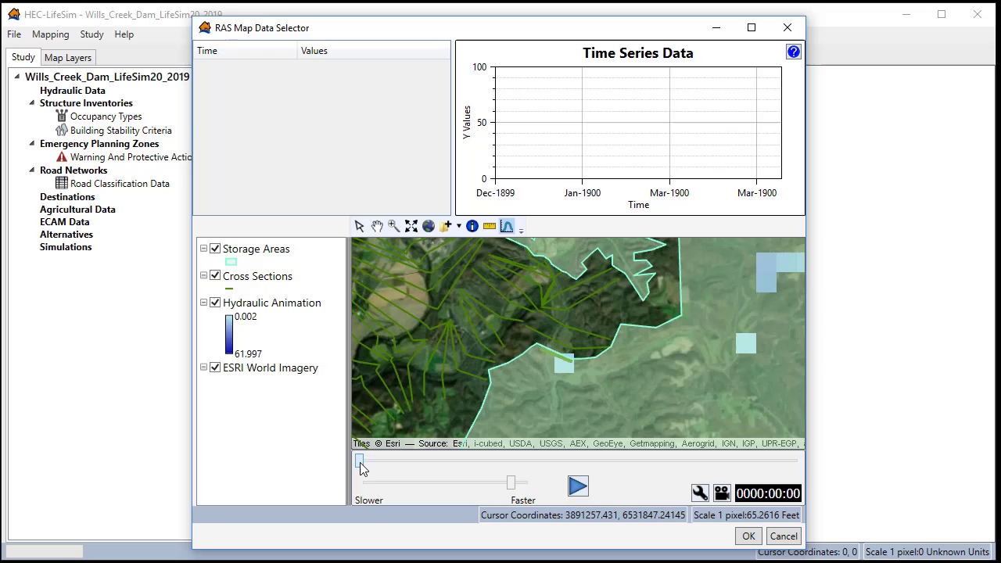
pyautogui.moveTo(360, 462); pyautogui.dragTo(395, 461)
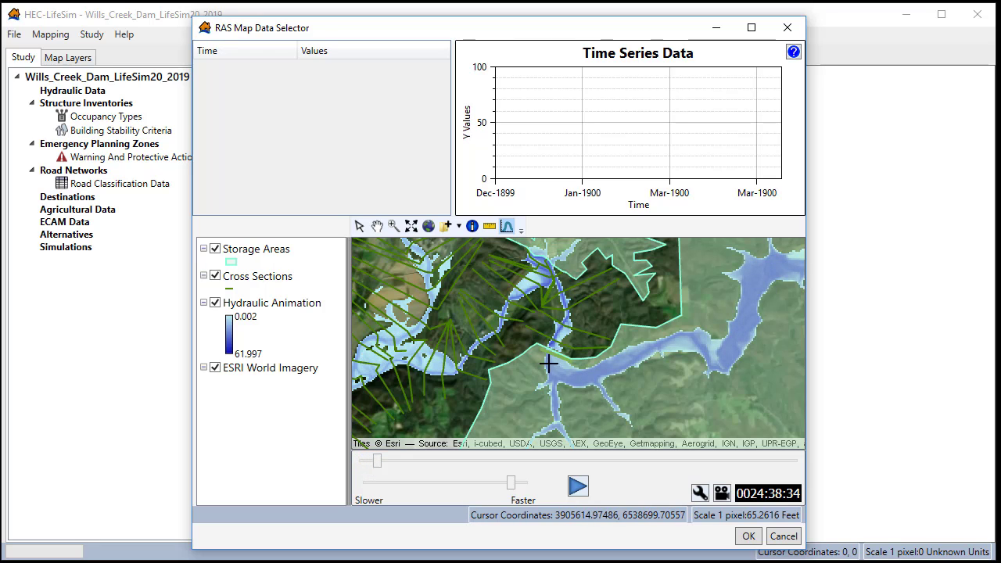
pyautogui.scroll(5, 547, 360)
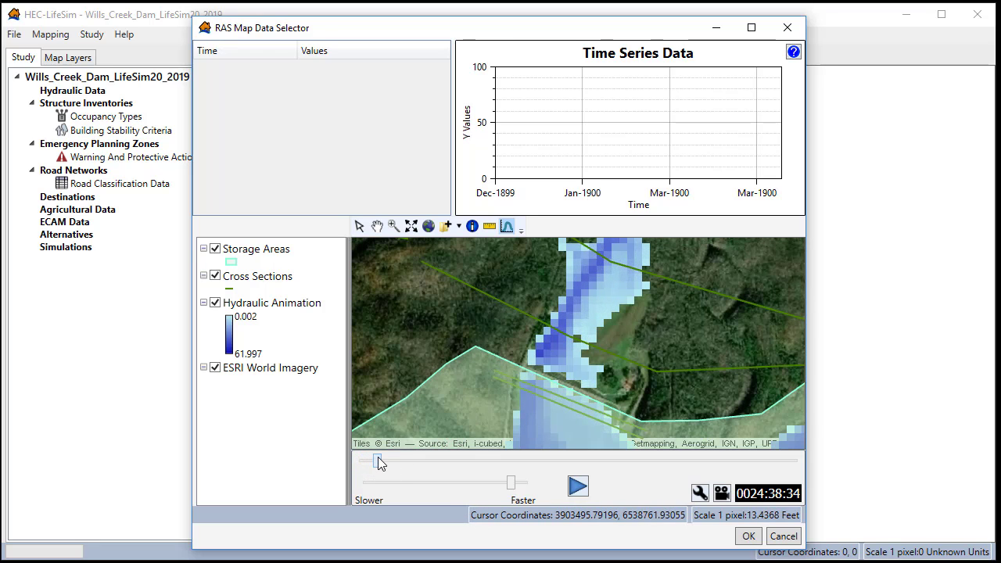
pyautogui.moveTo(378, 461); pyautogui.dragTo(386, 461)
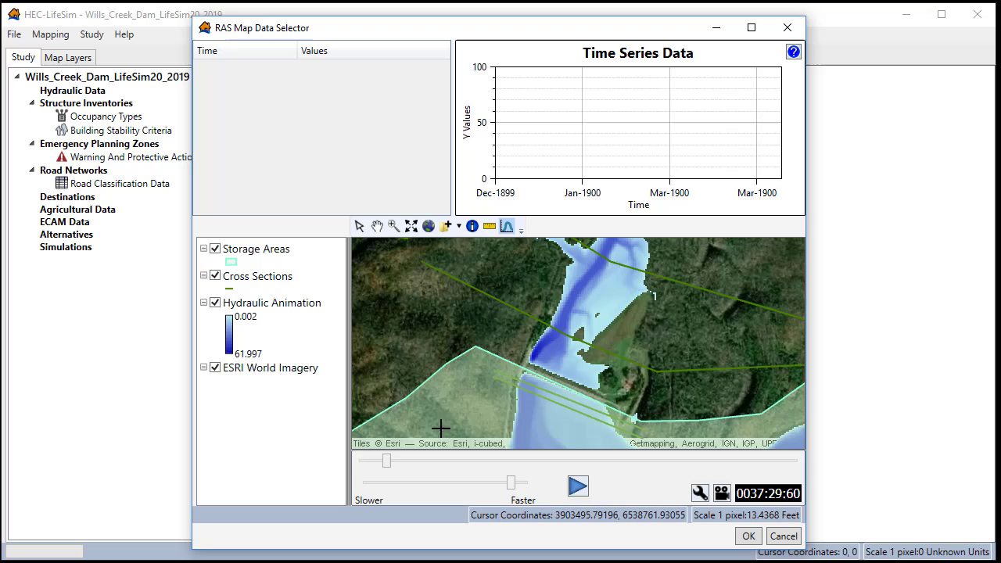
pyautogui.click(547, 337)
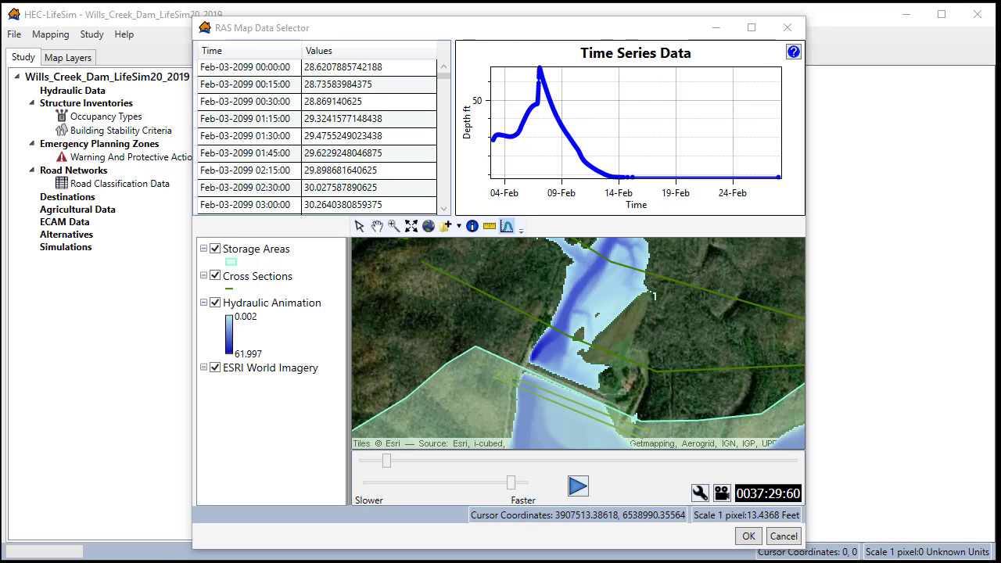
pyautogui.click(748, 538)
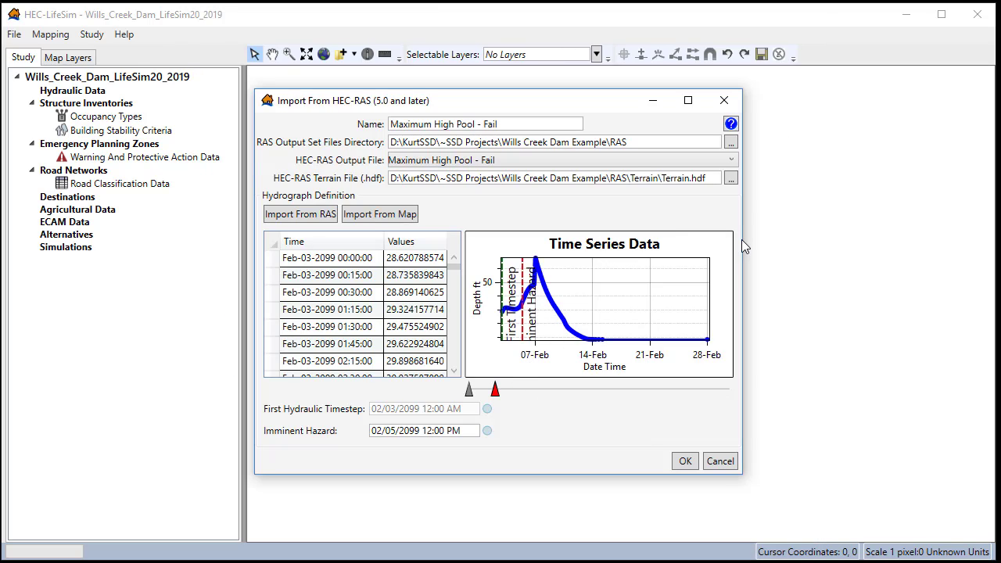
# Change the imminent hazard to 02/06/2099 08:15 PM and confirm the Maximum High Pool - Fail import
pyautogui.moveTo(744, 239); pyautogui.dragTo(967, 240)
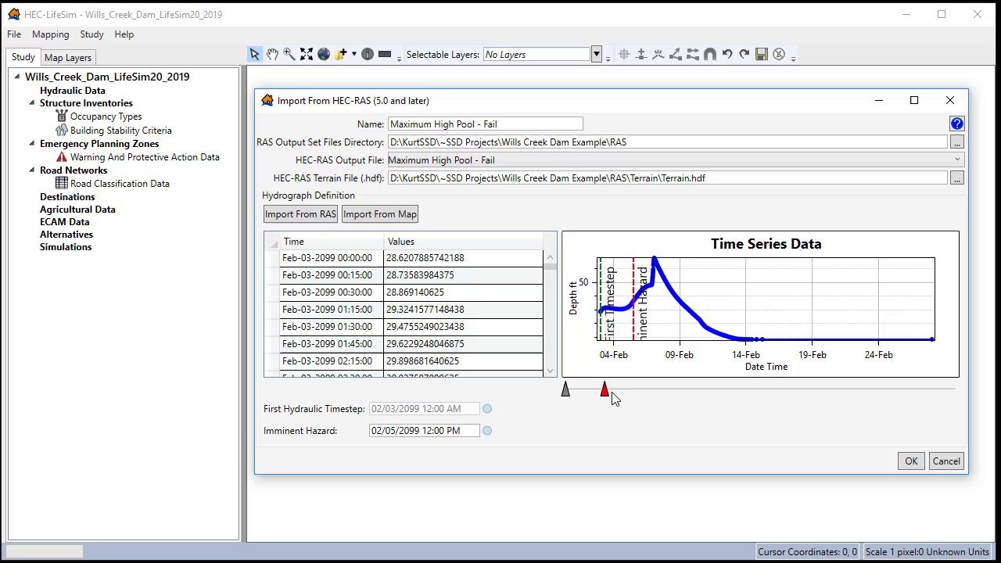
pyautogui.moveTo(607, 395); pyautogui.dragTo(629, 397)
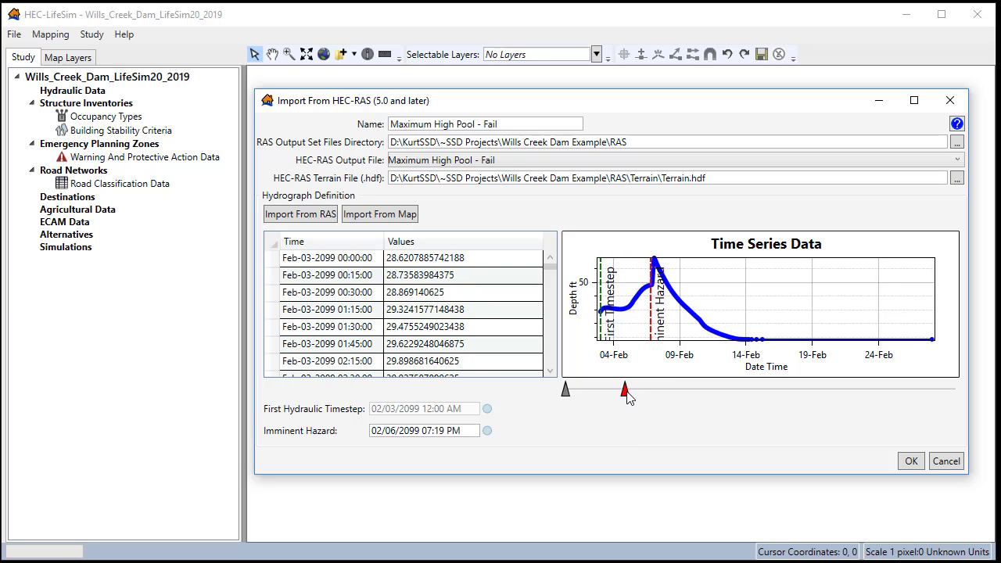
pyautogui.click(911, 461)
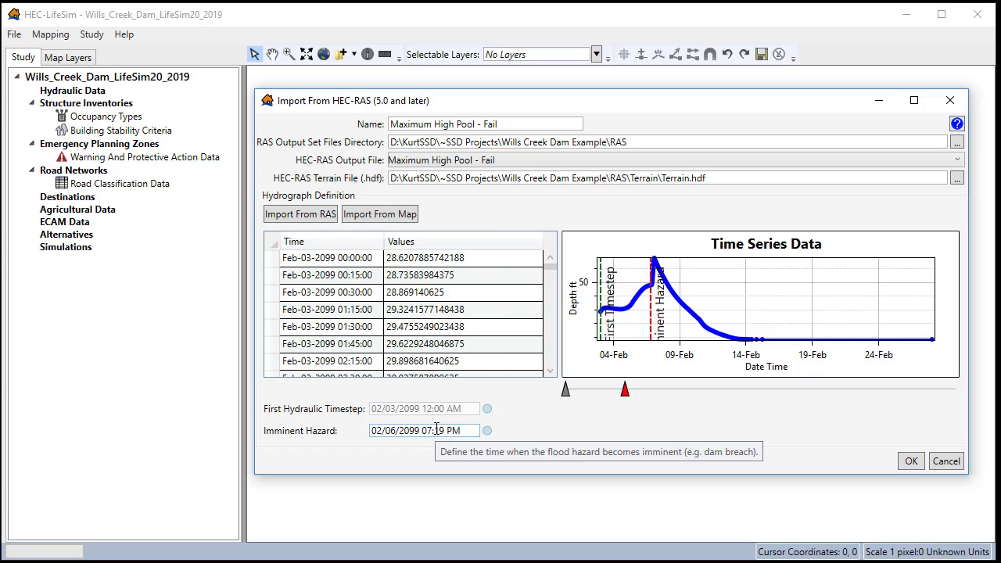
pyautogui.click(435, 429)
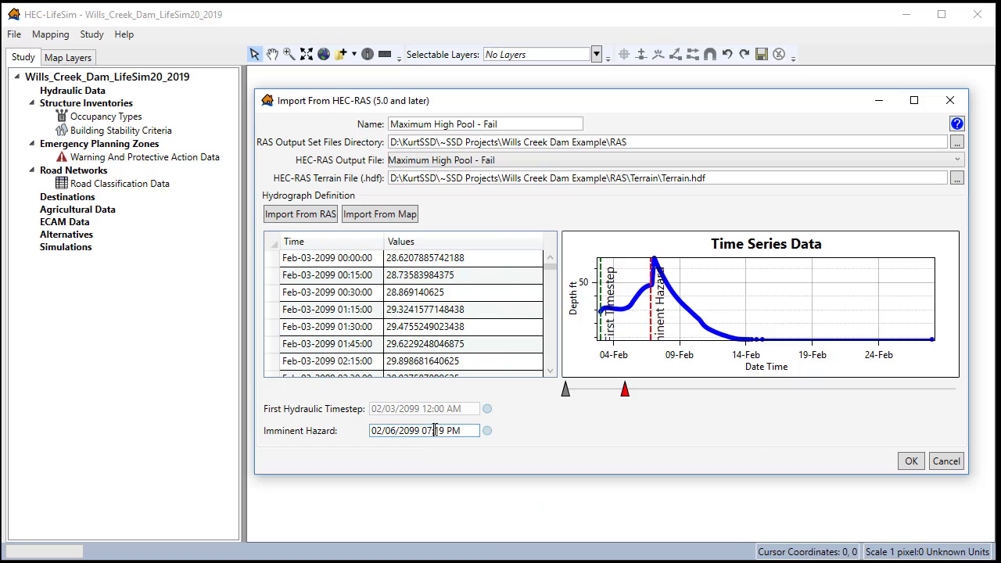
pyautogui.press('BackSpace')
pyautogui.write('8')
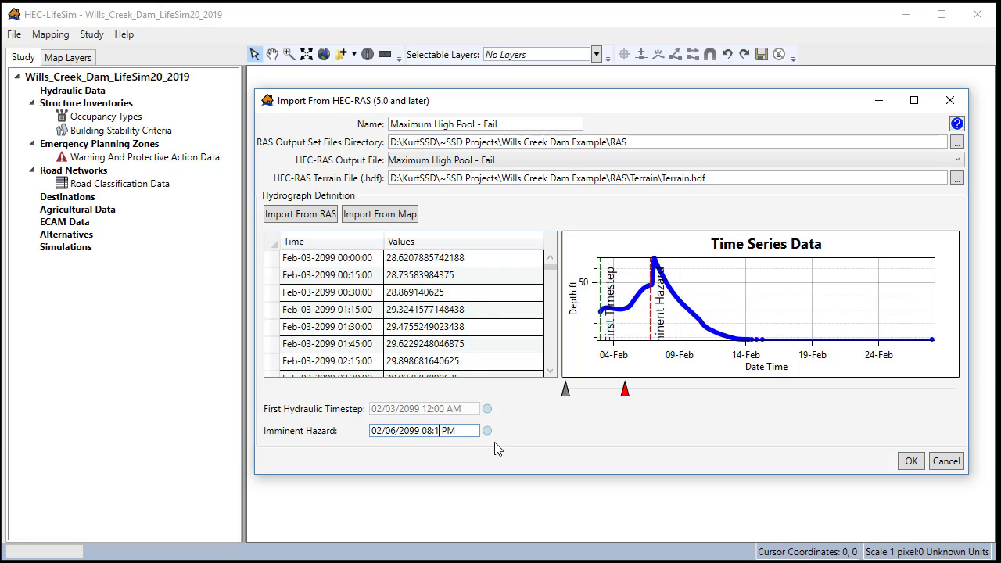
pyautogui.click(911, 462)
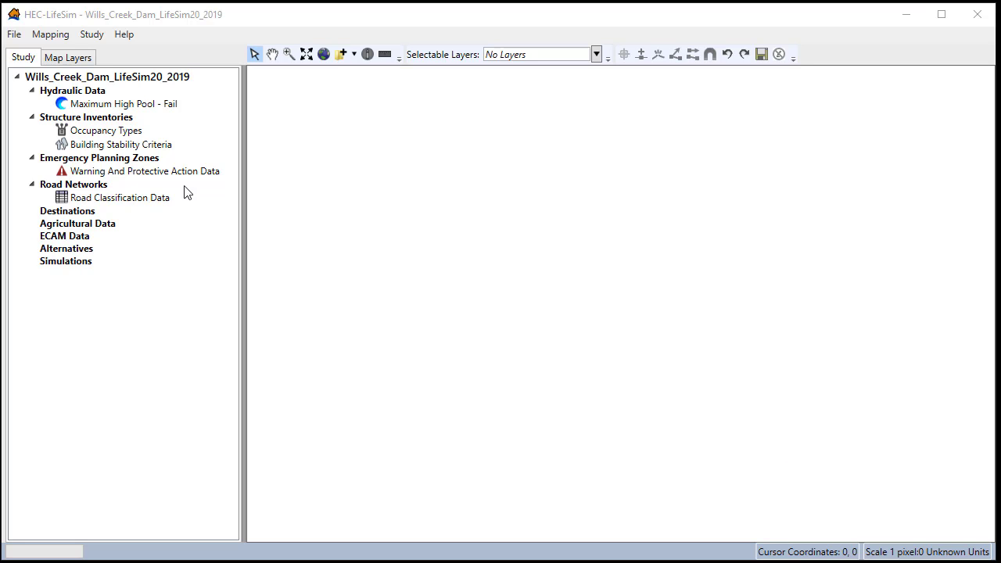
# Review the right-click options for Maximum High Pool - Fail without choosing any
pyautogui.click(95, 105)
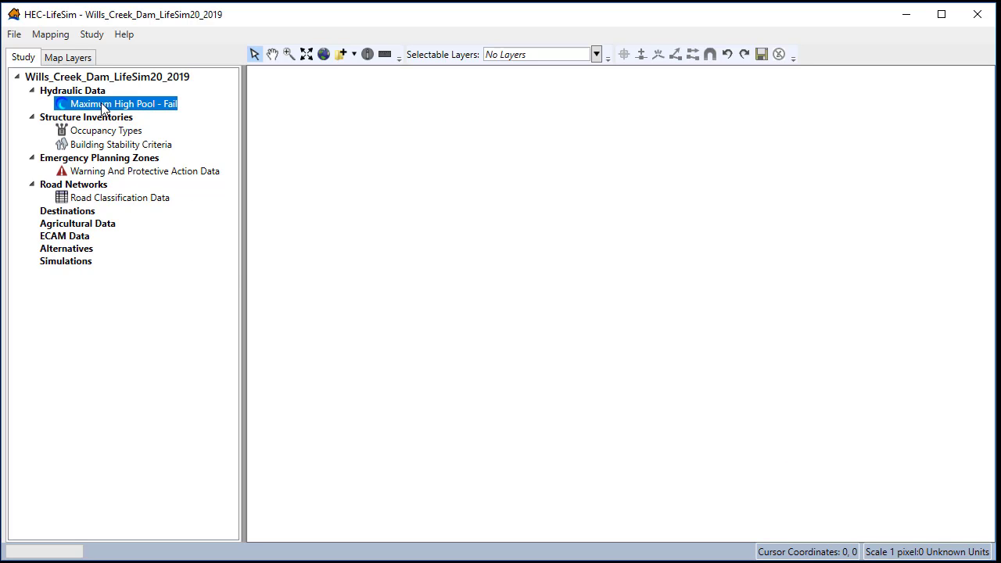
pyautogui.rightClick(93, 104)
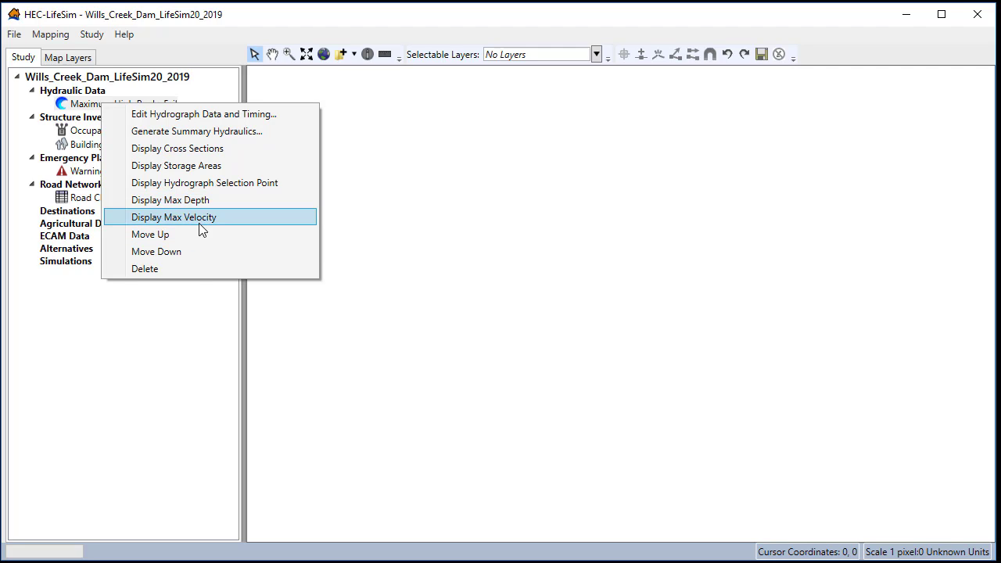
pyautogui.click(167, 338)
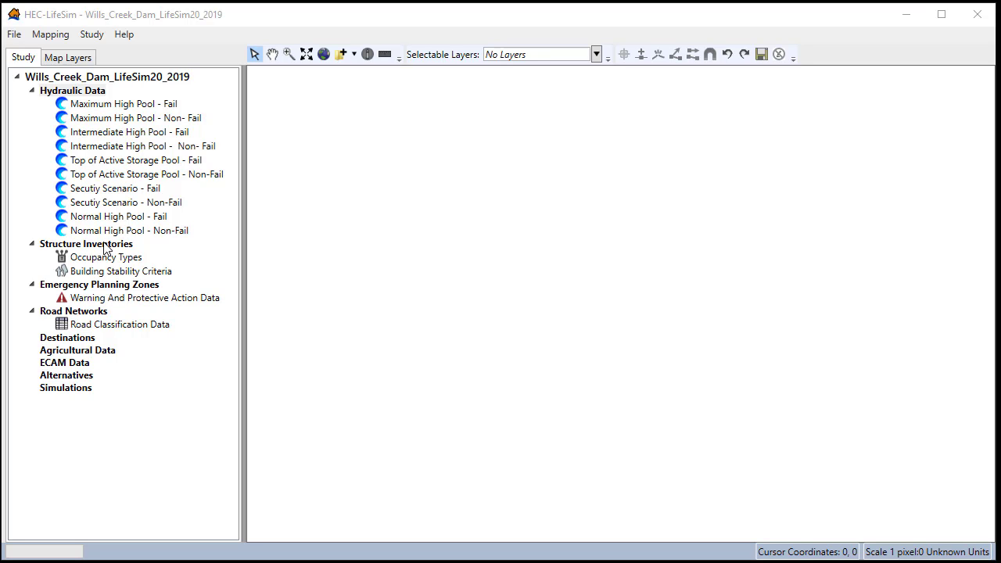
# Start a structure import from shapefile using Wills Creek Dam Example\Shapefiles\NSIv2_Inventory.shp
pyautogui.rightClick(104, 249)
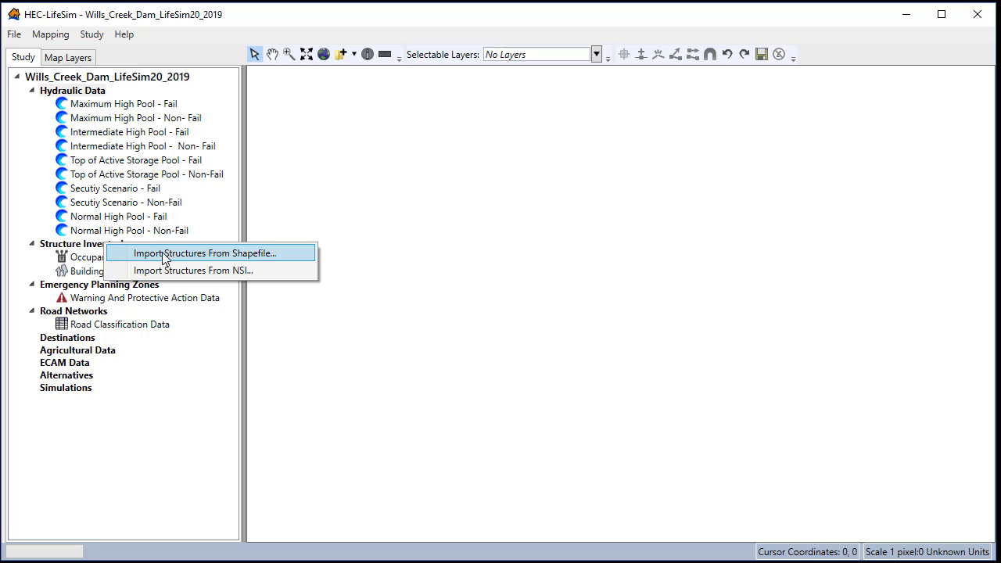
pyautogui.click(196, 255)
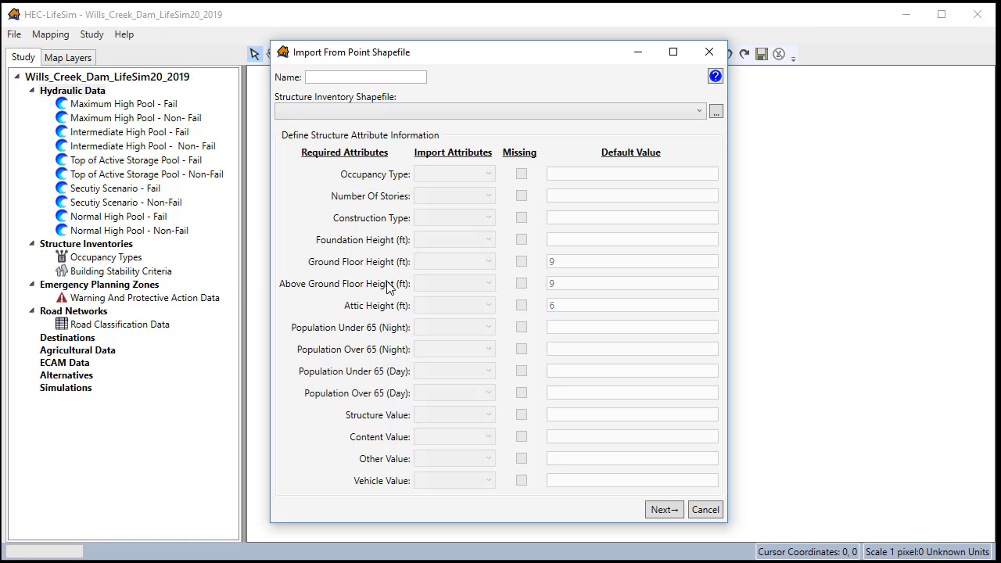
pyautogui.click(716, 111)
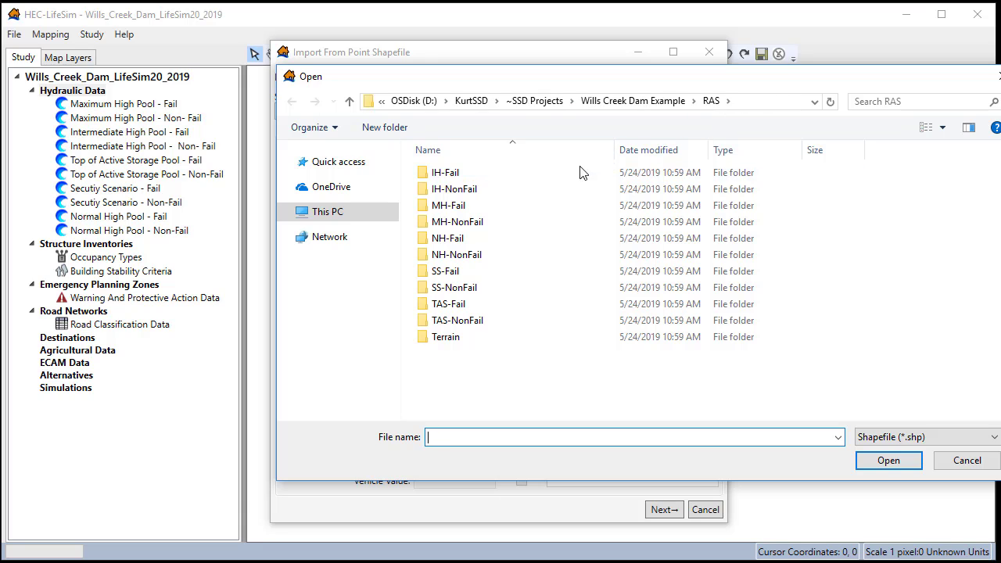
pyautogui.click(617, 100)
pyautogui.doubleClick(486, 193)
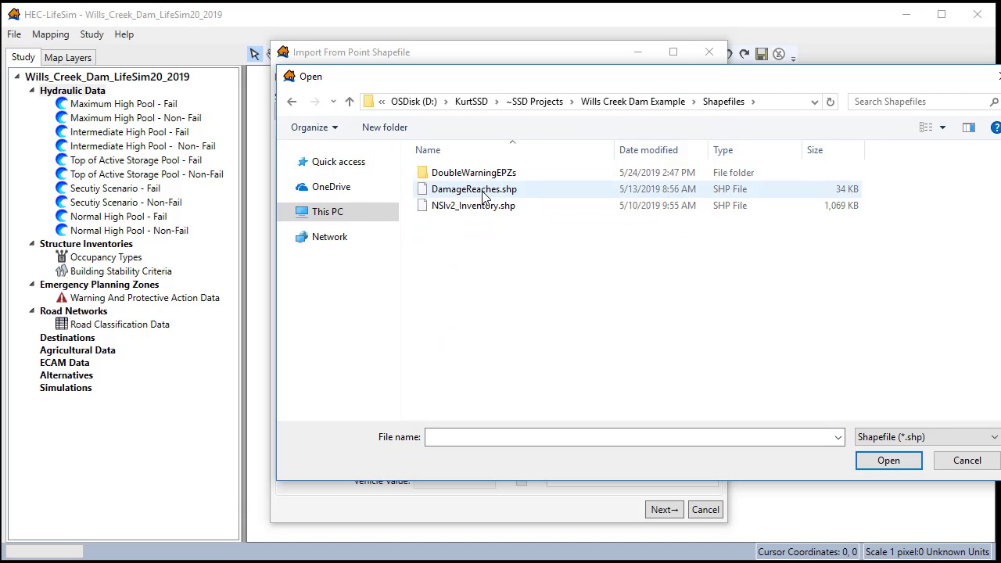
pyautogui.click(478, 207)
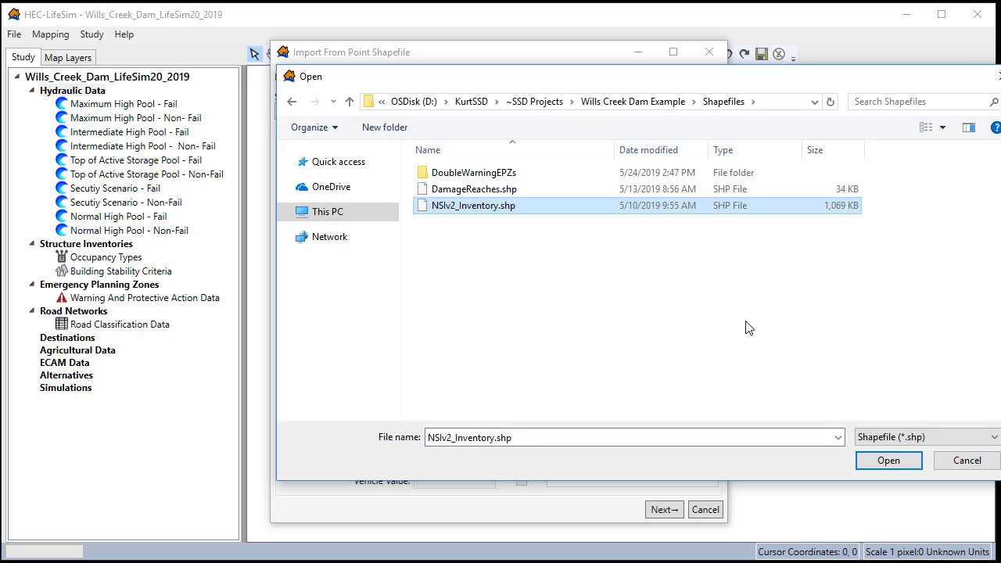
pyautogui.click(890, 461)
# Name the inventory NSIv2 and look over the Occupancy Type attribute choices
pyautogui.click(384, 76)
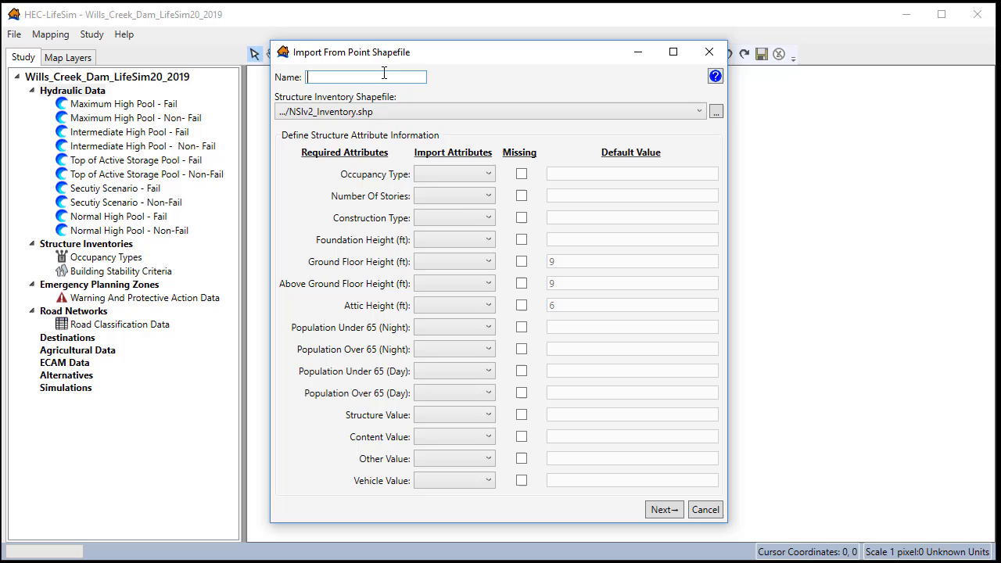
pyautogui.click(889, 560)
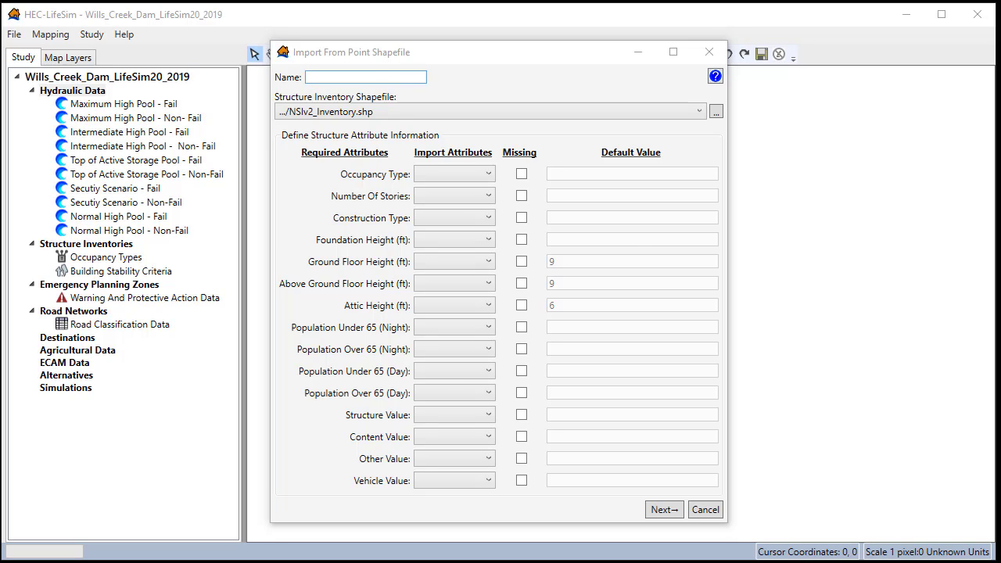
pyautogui.click(358, 79)
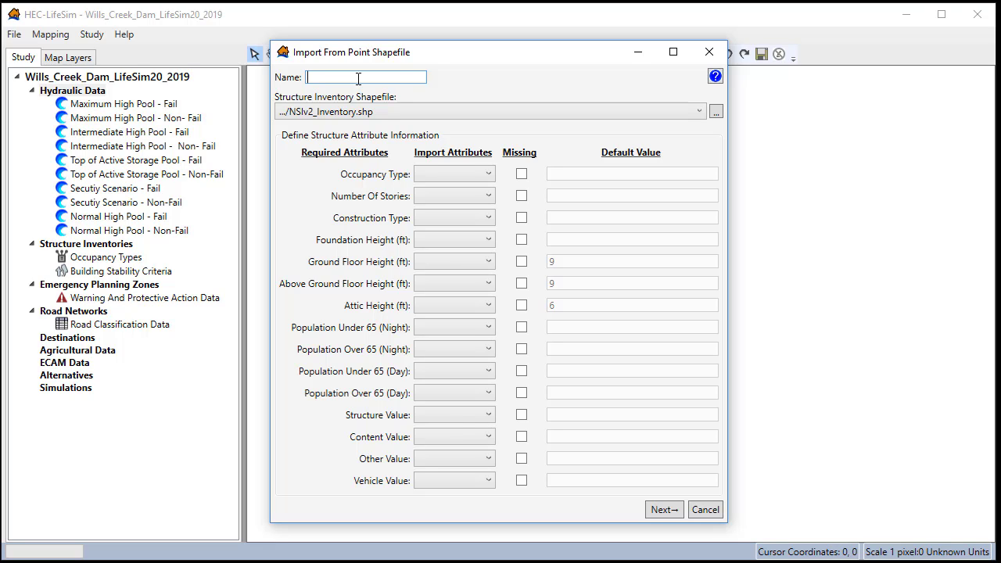
pyautogui.write('NSIv2_Inventory')
pyautogui.click(465, 175)
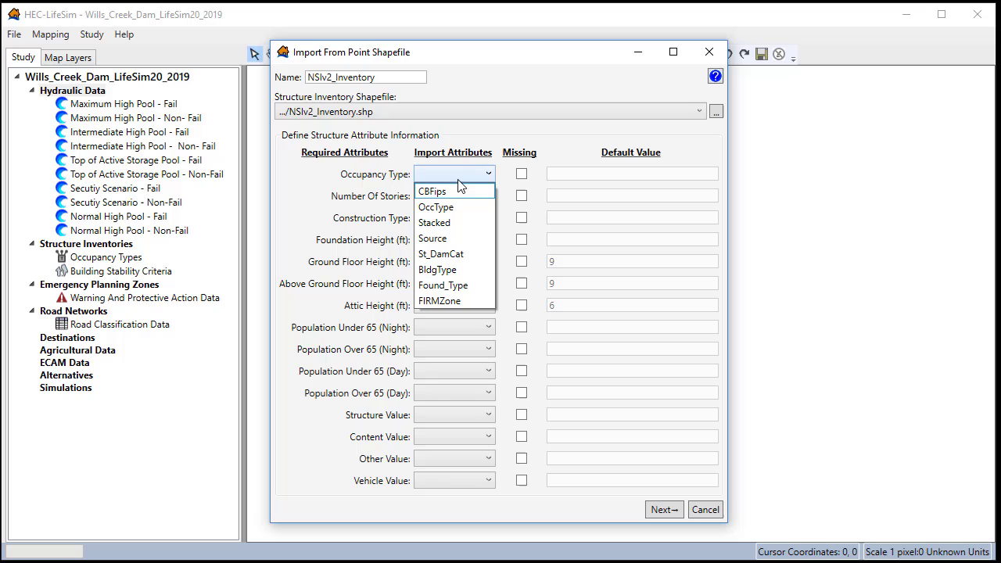
pyautogui.press('Down')
pyautogui.press('Down')
pyautogui.press('Escape')
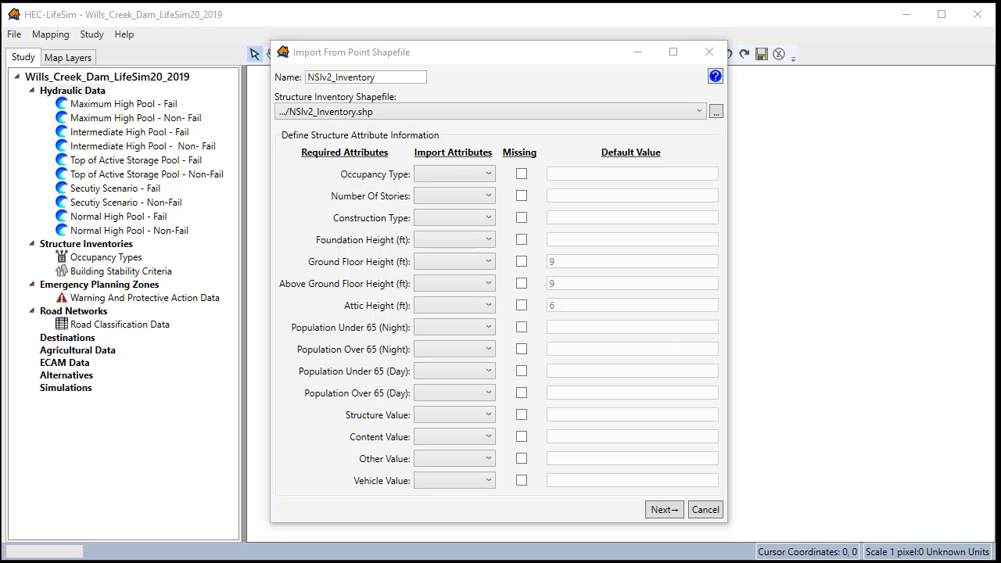
# Mark Ground Floor, Above Ground Floor, Attic Height and Other Value as missing with defaults 9, 9, 6
pyautogui.click(522, 262)
pyautogui.click(521, 284)
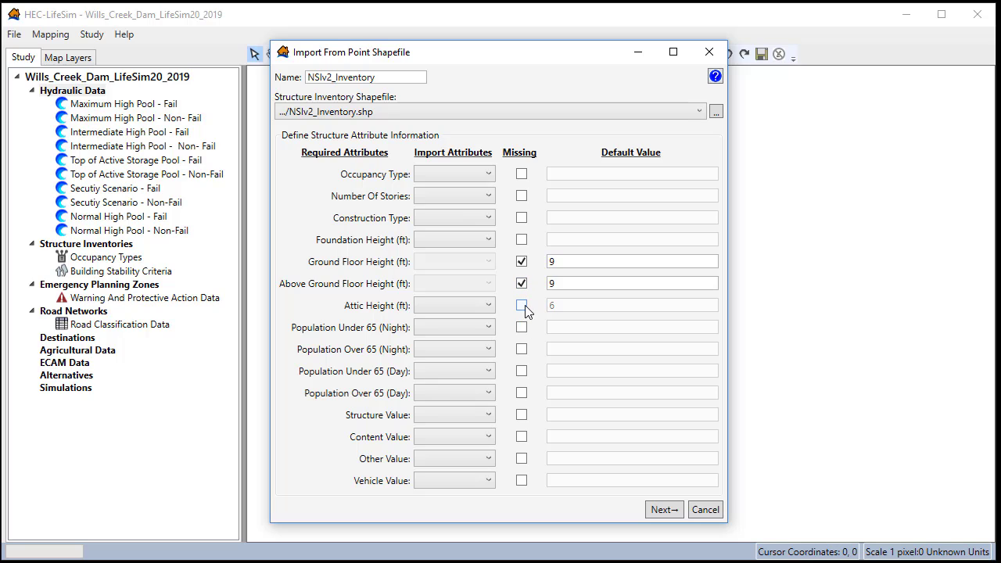
pyautogui.click(521, 306)
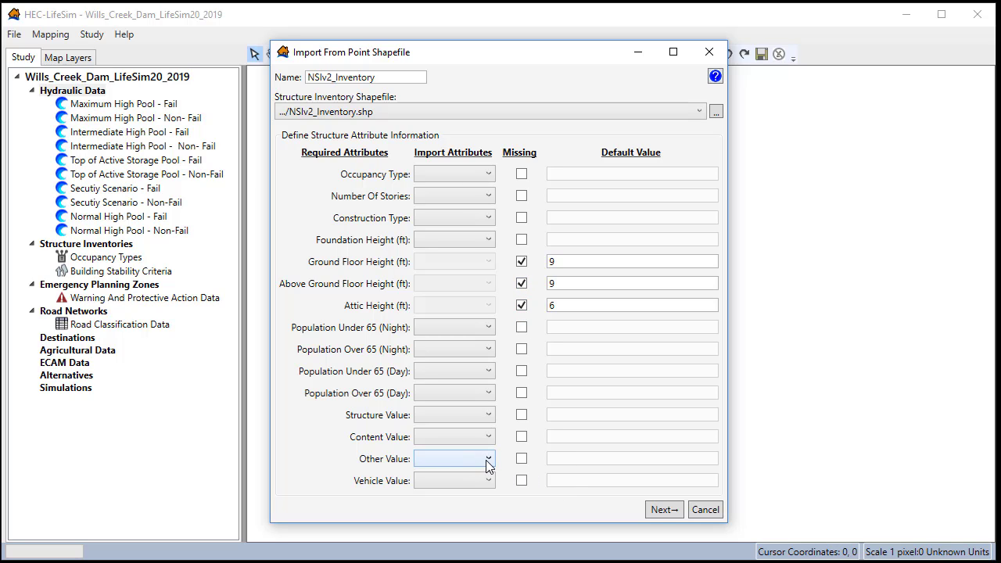
pyautogui.click(521, 459)
pyautogui.click(562, 459)
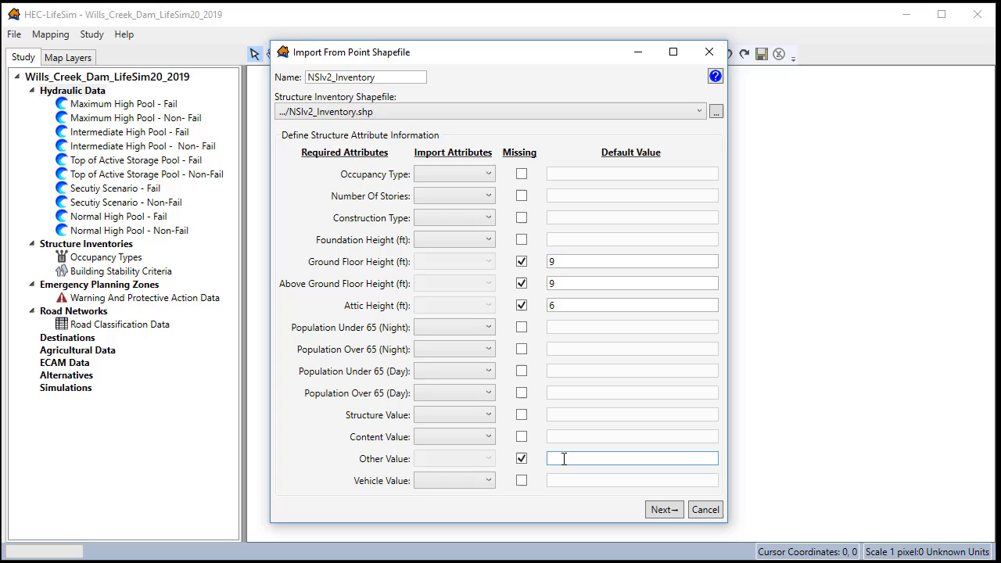
# Set Other Value default to 0 and map Occupancy Type, stories and construction to OccType, Num_Story, BldgType
pyautogui.write('0')
pyautogui.click(478, 179)
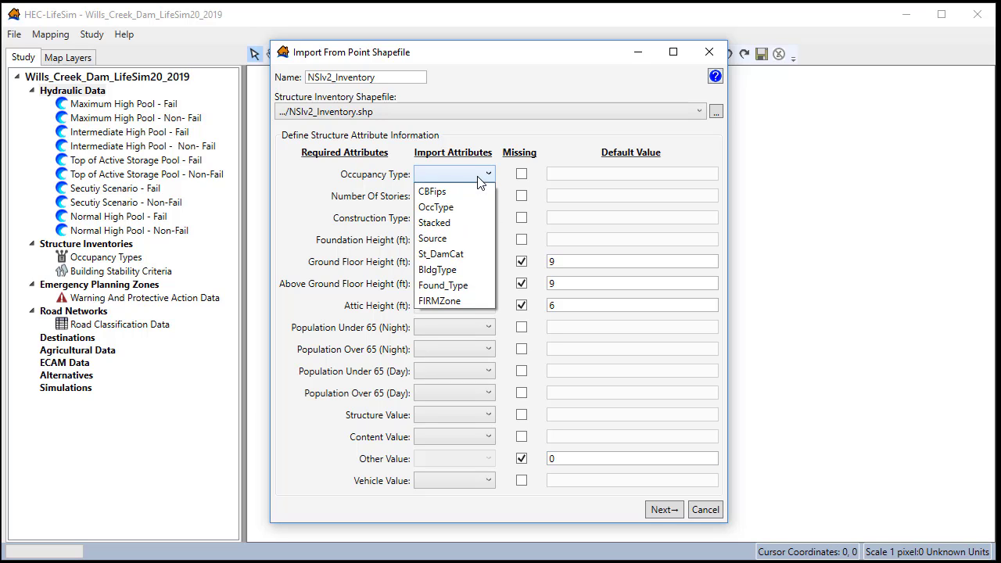
pyautogui.click(457, 207)
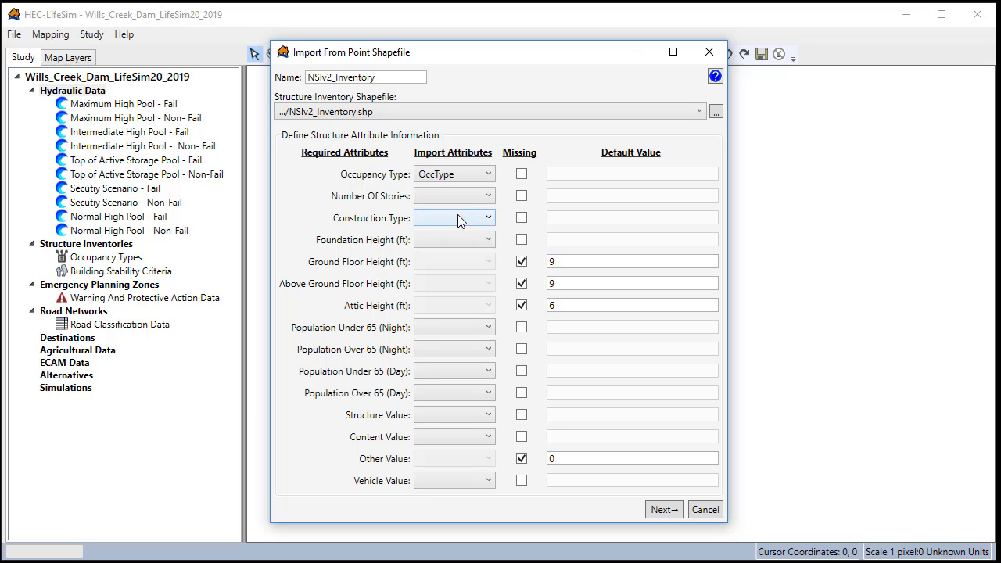
pyautogui.click(467, 199)
pyautogui.click(462, 241)
pyautogui.click(460, 218)
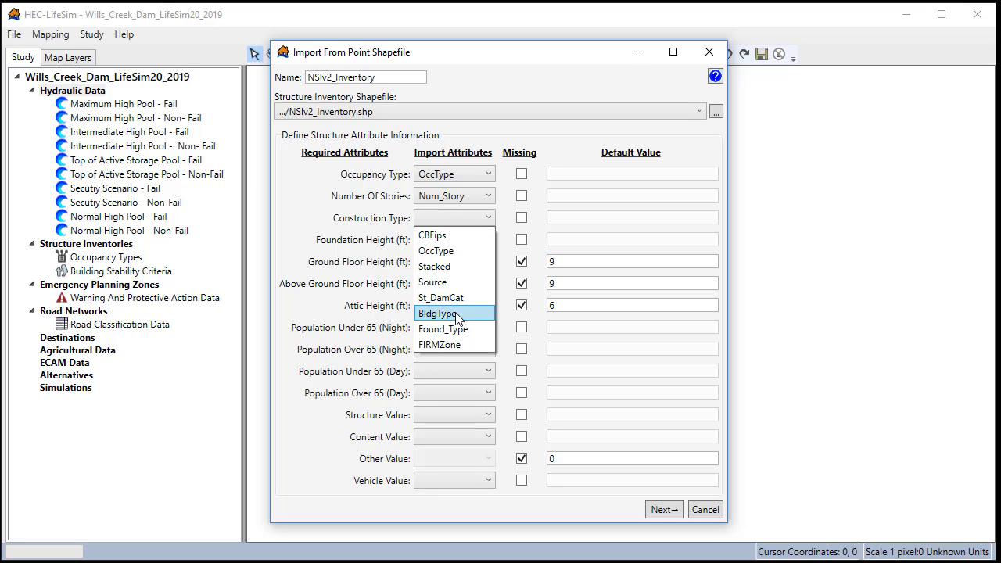
pyautogui.click(460, 313)
# Map Foundation Height to Found_Ht and the four night and day population fields to their Pop attributes
pyautogui.click(474, 239)
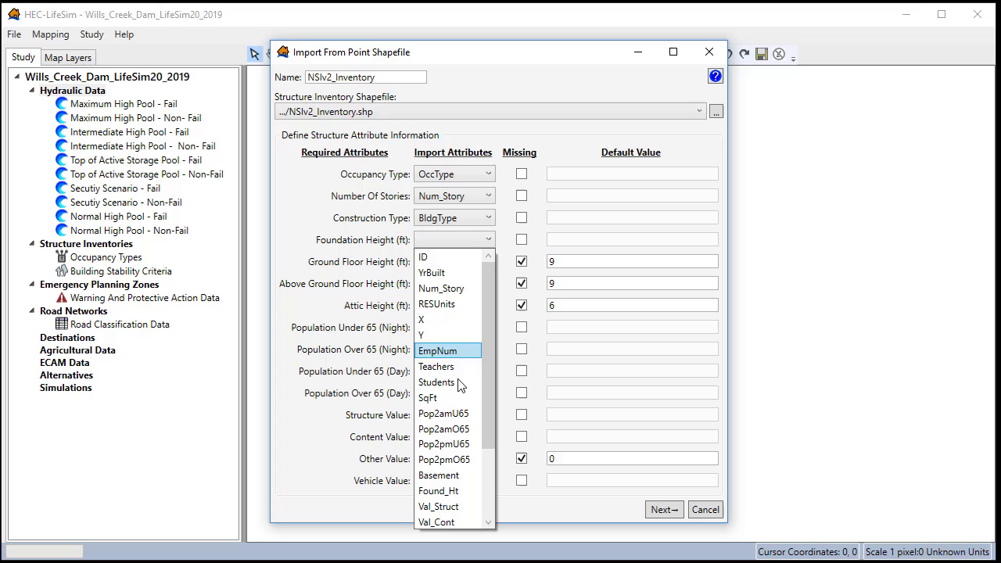
pyautogui.click(446, 490)
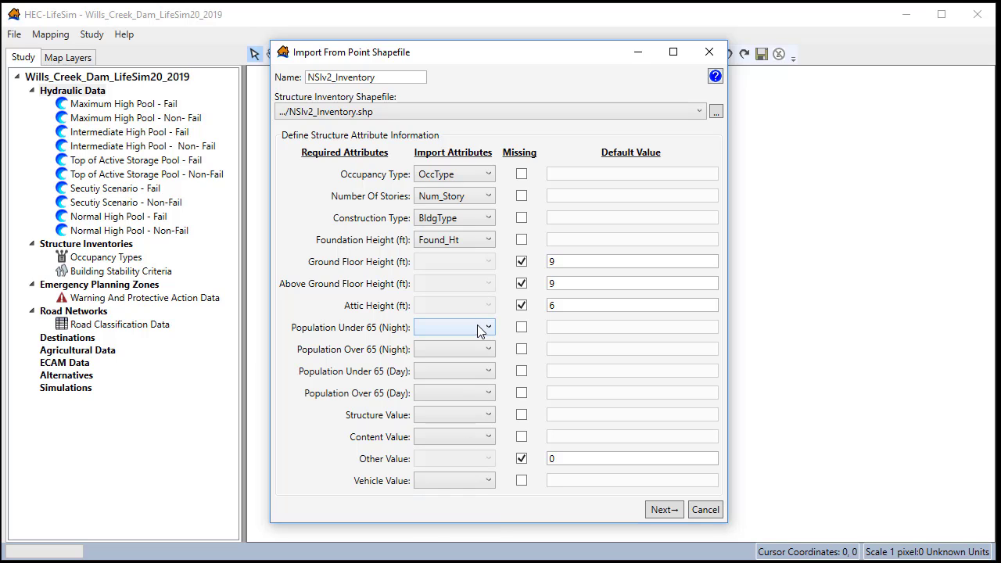
pyautogui.click(480, 329)
pyautogui.click(461, 501)
pyautogui.click(455, 349)
pyautogui.click(455, 538)
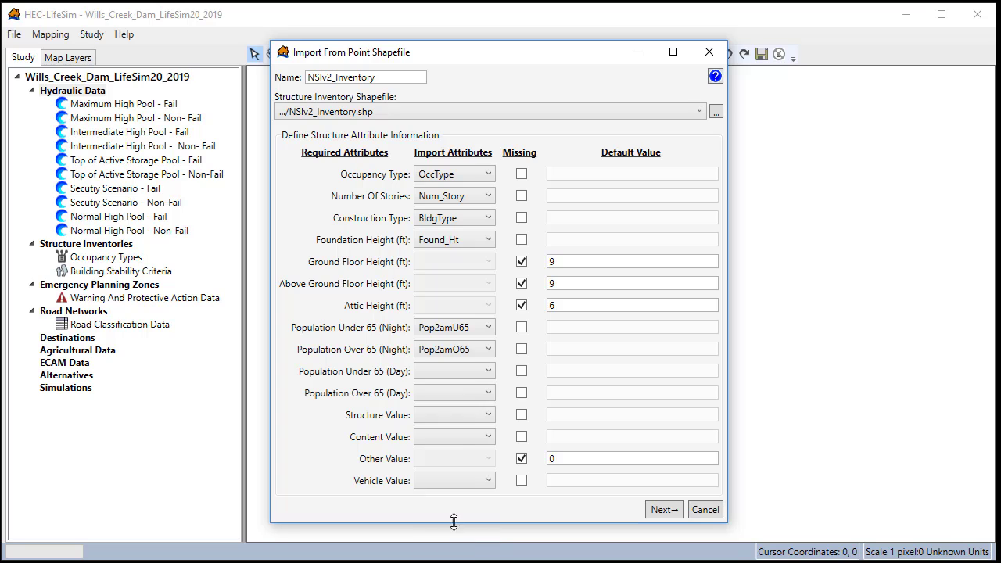
pyautogui.click(468, 374)
pyautogui.click(457, 554)
pyautogui.click(458, 392)
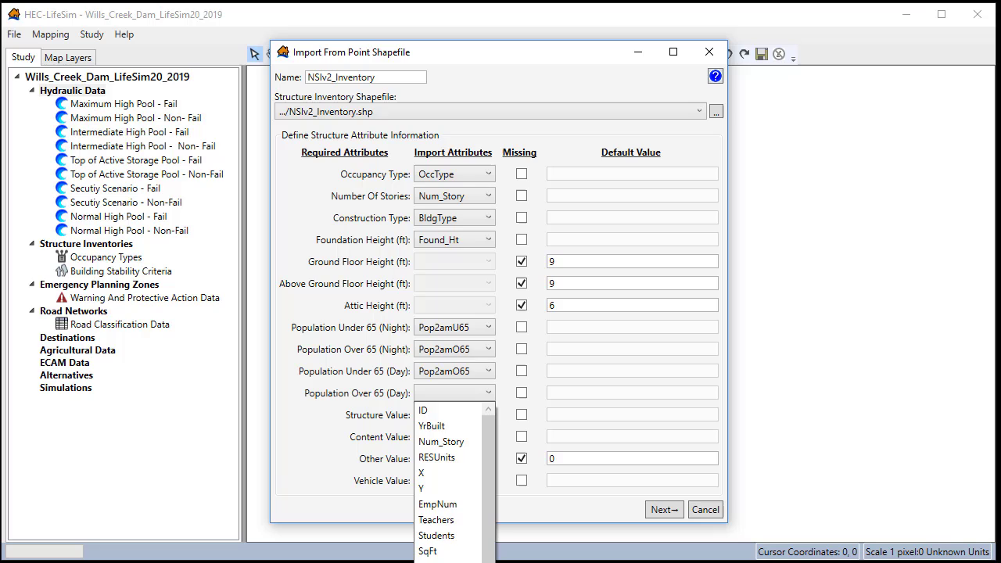
pyautogui.click(479, 506)
# Map Structure, Content and Vehicle Value to Val_Struct, Val_Cont and Val_Vehic
pyautogui.click(457, 418)
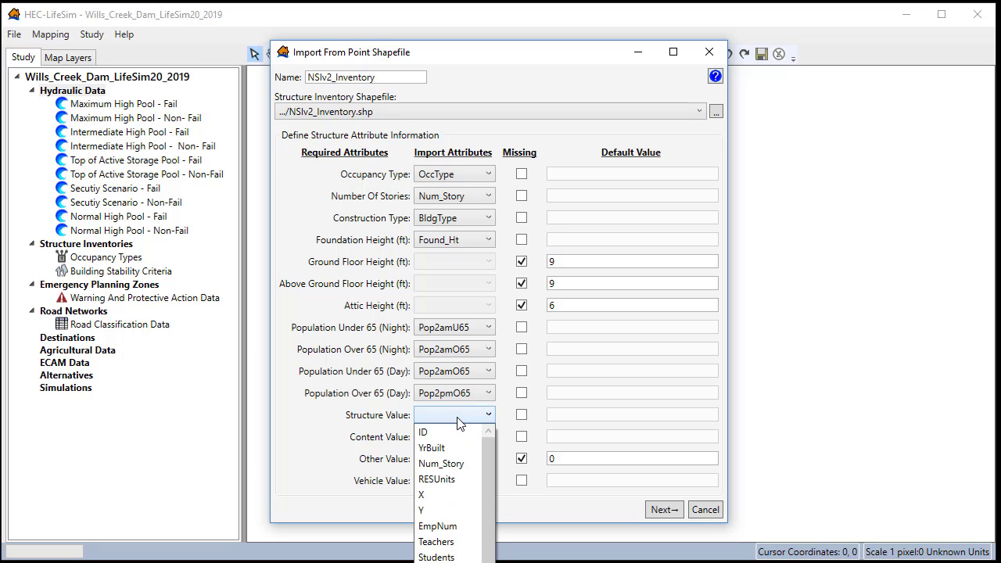
pyautogui.click(454, 559)
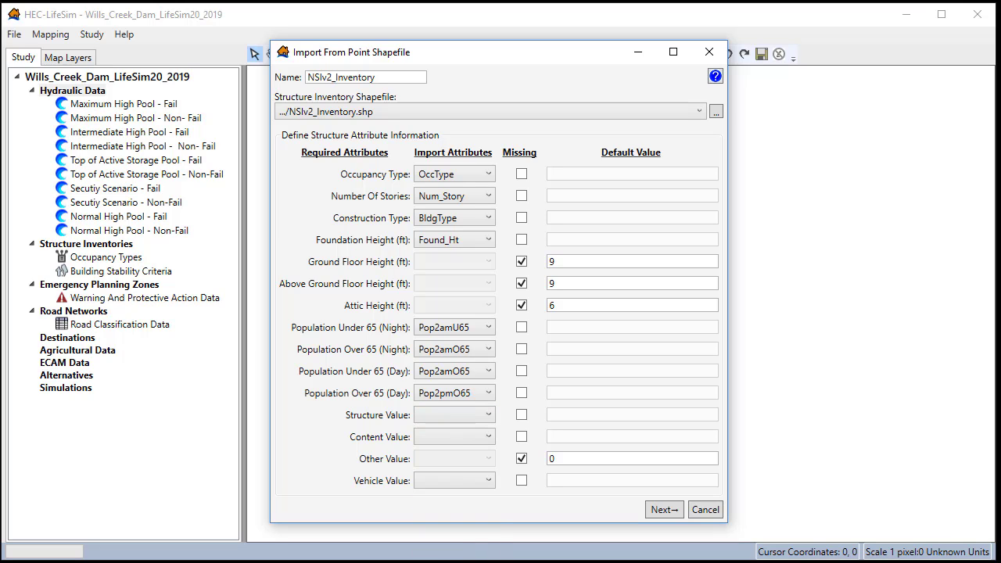
pyautogui.click(458, 437)
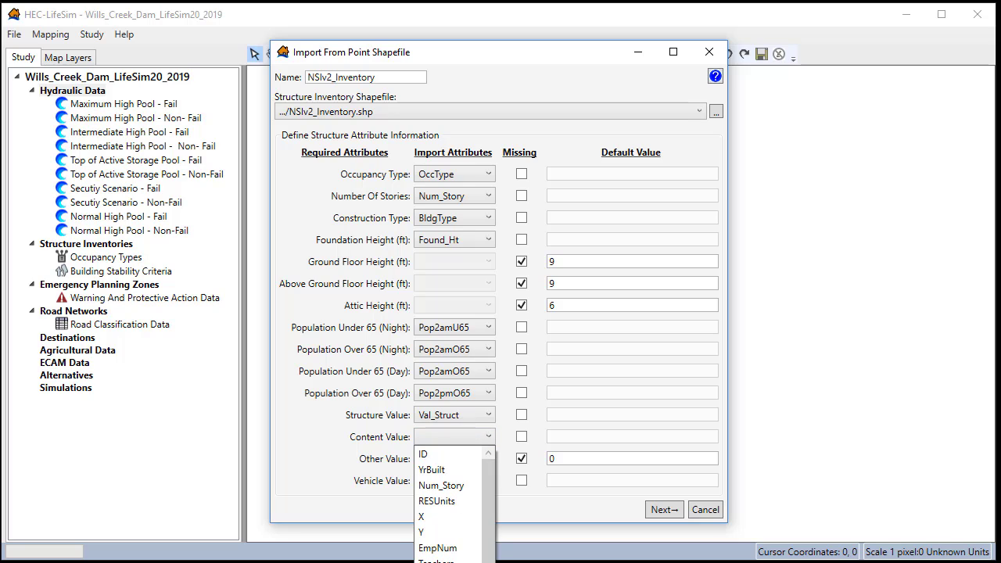
pyautogui.scroll(-1, 453, 508)
pyautogui.click(459, 553)
pyautogui.click(459, 440)
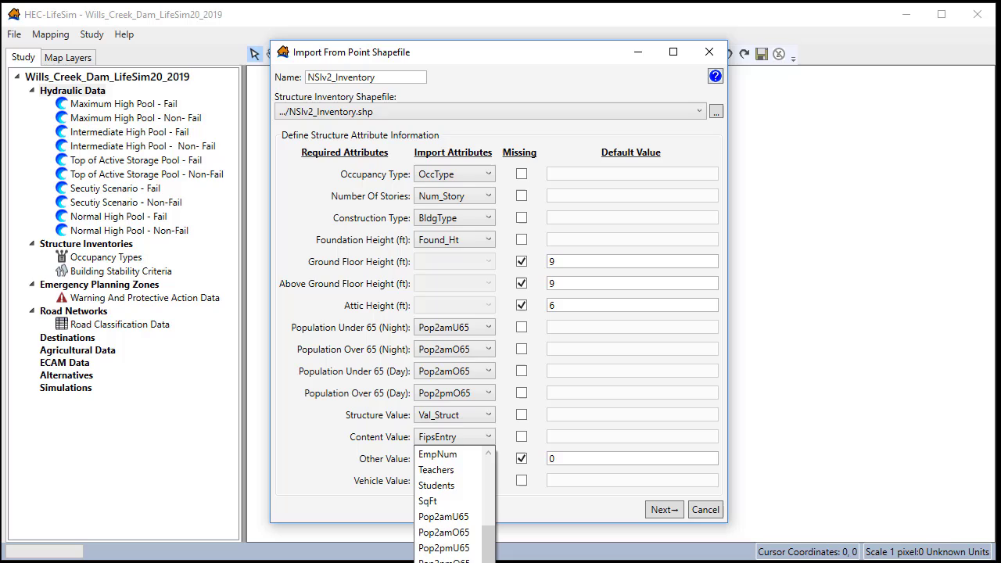
pyautogui.click(461, 559)
pyautogui.click(465, 482)
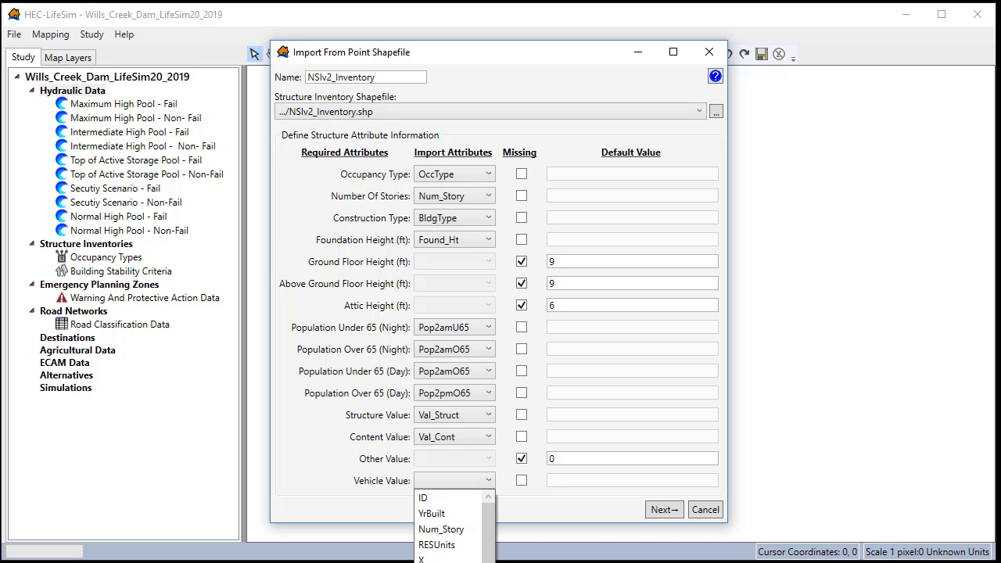
pyautogui.scroll(-5, 454, 529)
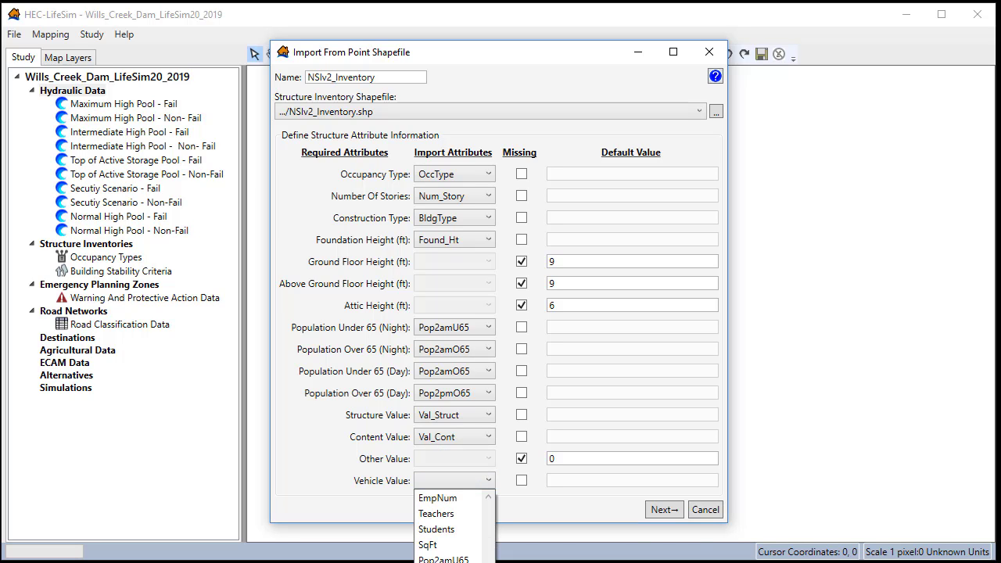
pyautogui.click(454, 560)
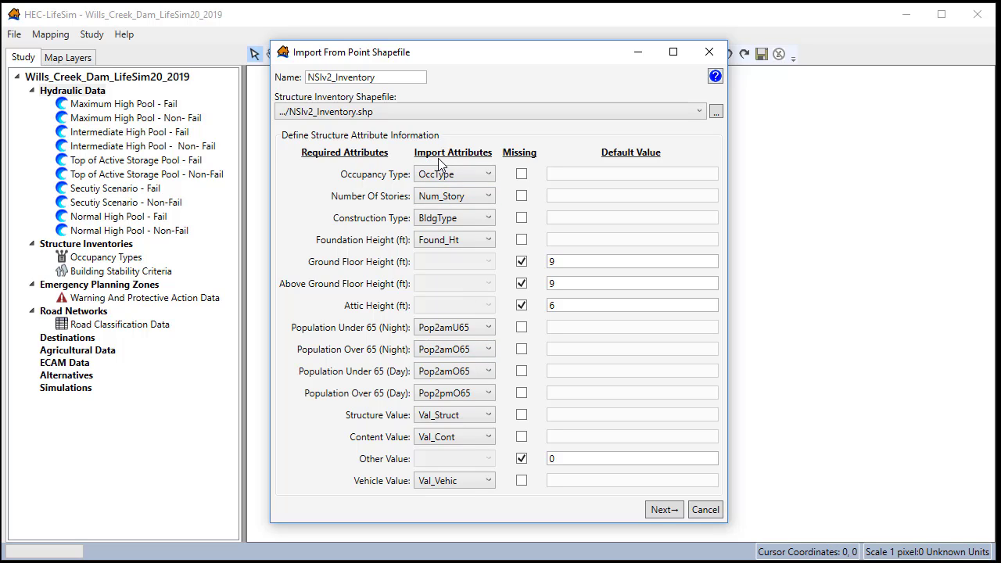
# Move on to Default Occupancy Type Assignments and scroll to check RES1-1SNB through EDU2
pyautogui.click(666, 510)
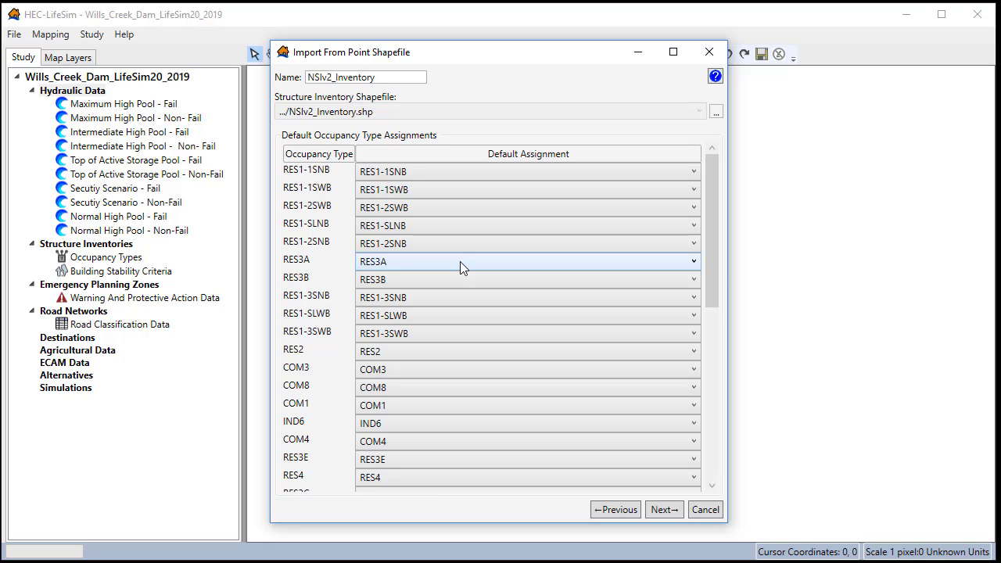
pyautogui.moveTo(714, 276); pyautogui.dragTo(712, 461)
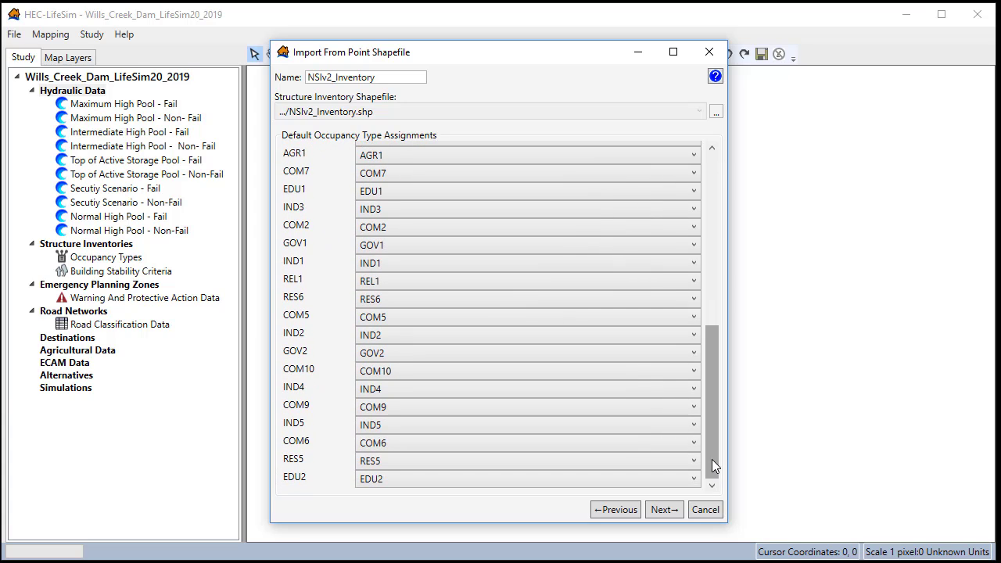
# Set the Steel rule to BldgType equals S and the Wood rule to equals W, dropping Lumber
pyautogui.click(664, 510)
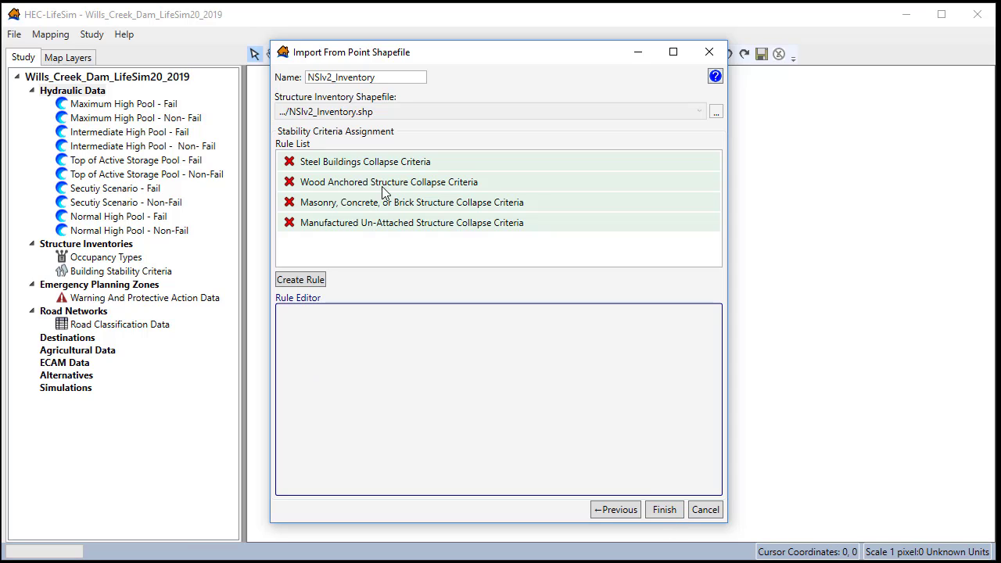
pyautogui.click(332, 164)
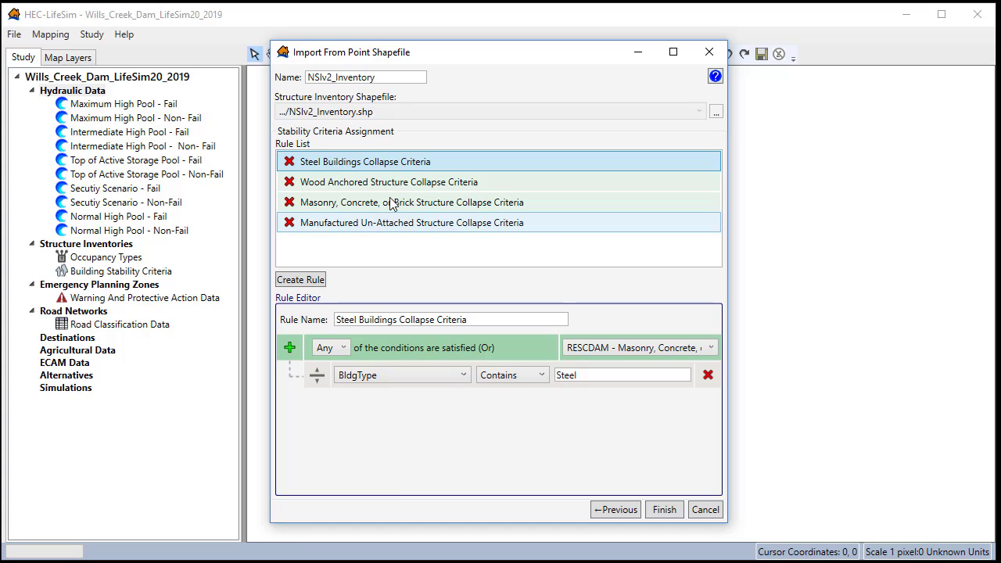
pyautogui.click(540, 378)
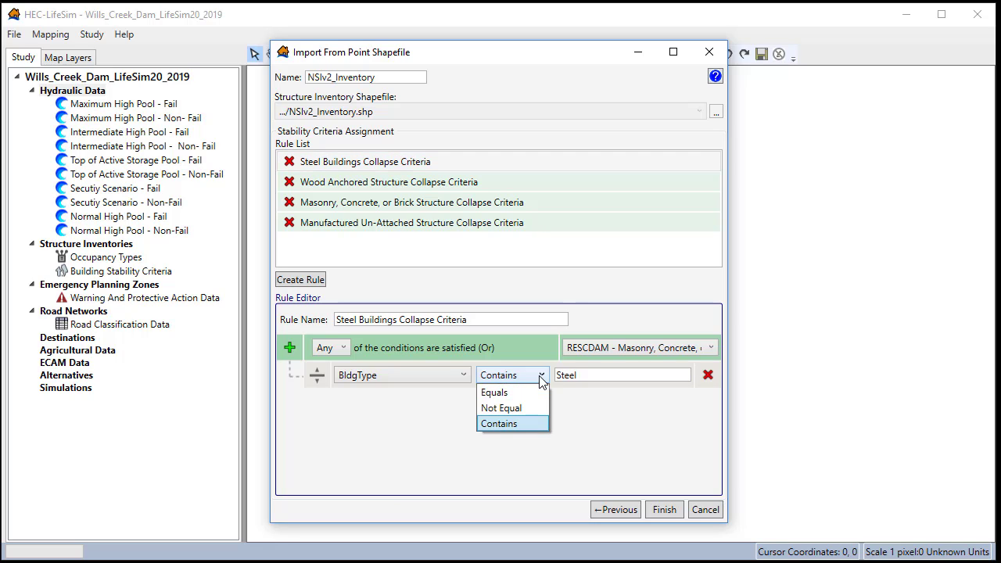
pyautogui.click(524, 392)
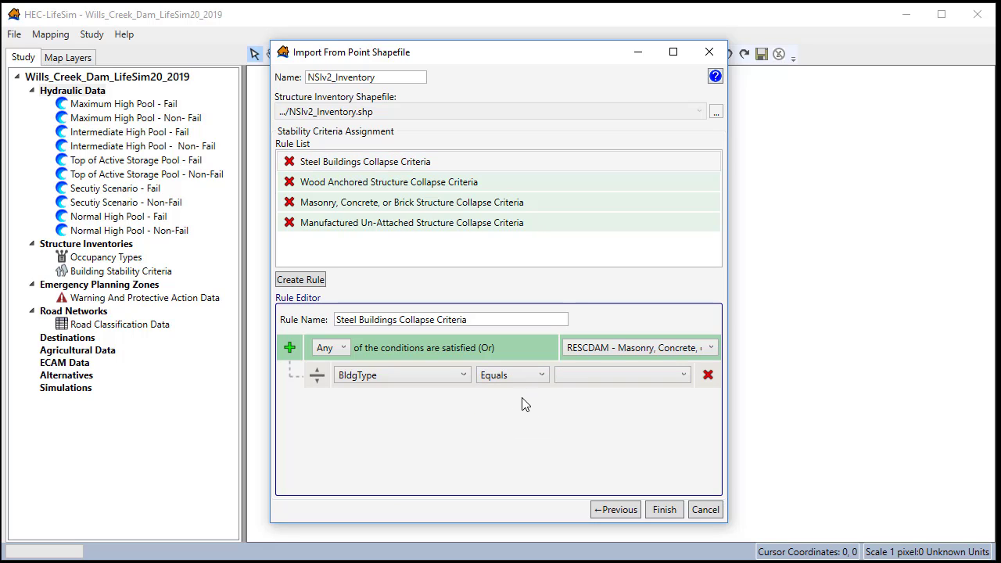
pyautogui.click(601, 374)
pyautogui.click(598, 439)
pyautogui.click(348, 182)
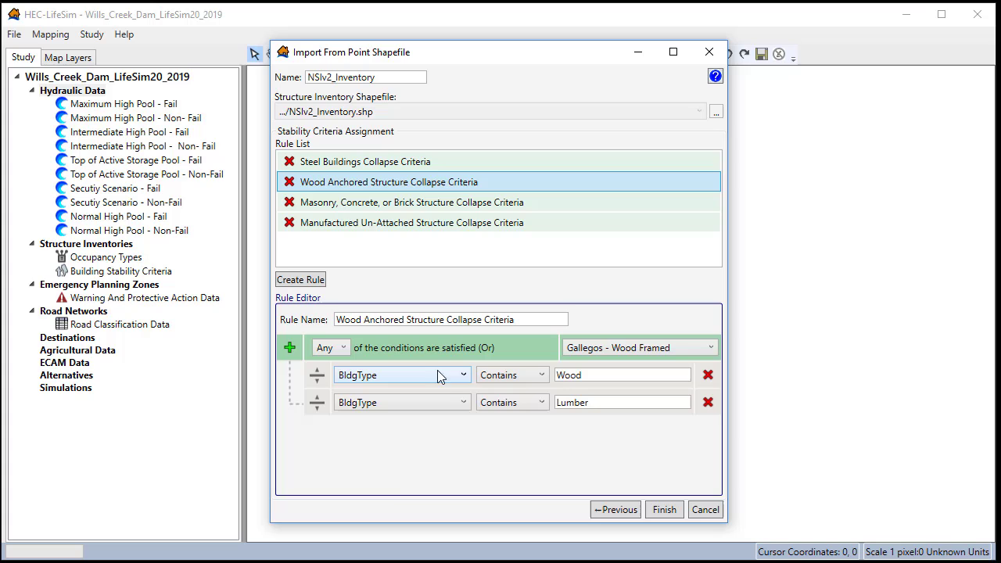
pyautogui.click(540, 375)
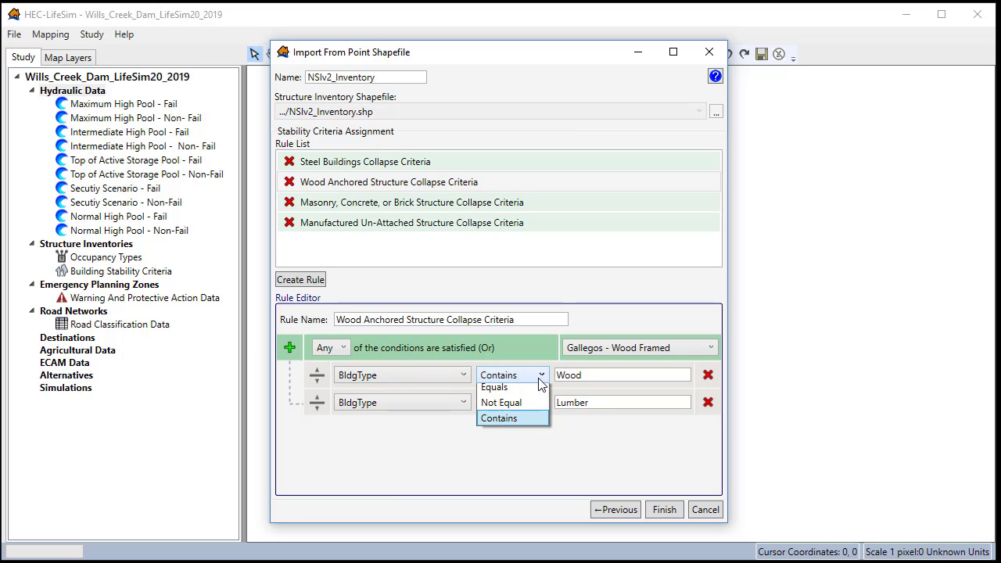
pyautogui.click(508, 388)
pyautogui.click(595, 375)
pyautogui.click(586, 453)
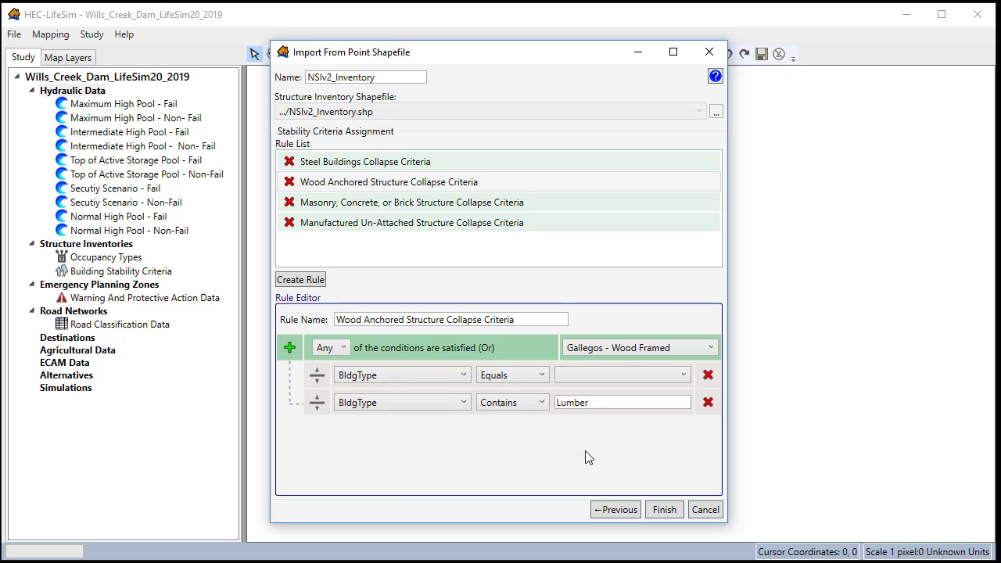
pyautogui.click(707, 401)
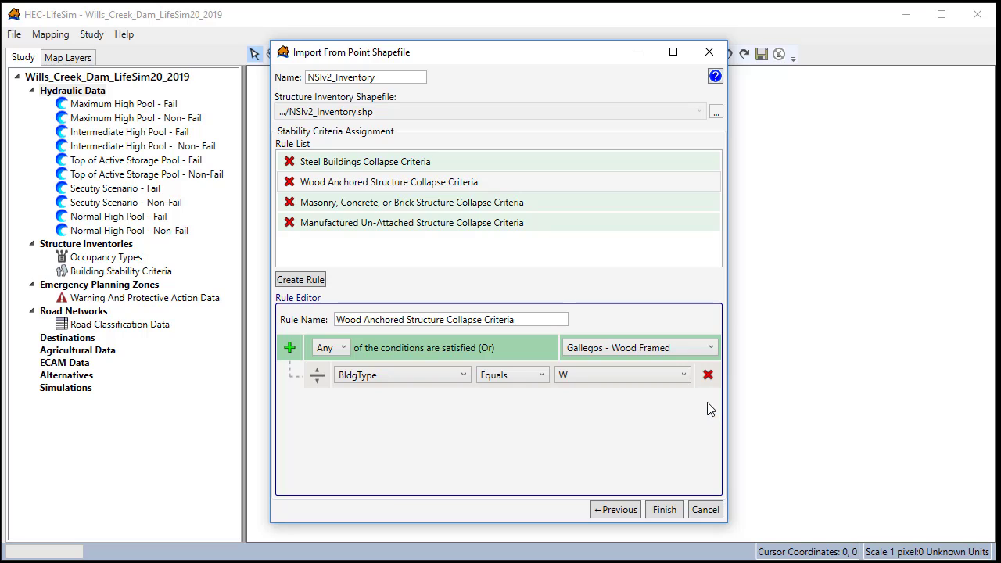
# Set the Masonry, Concrete, or Brick rule to BldgType equals M or C, deleting Brick
pyautogui.click(369, 205)
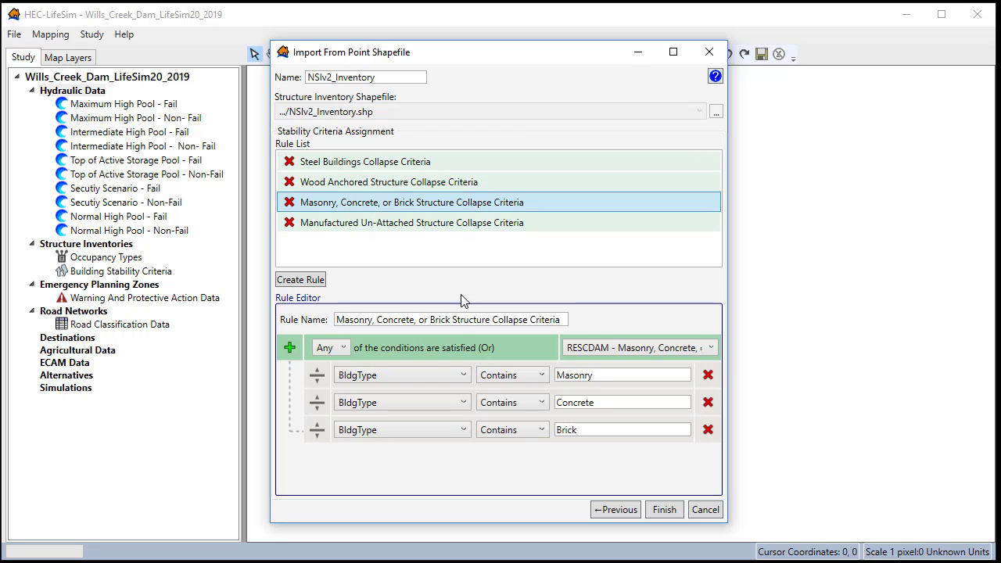
pyautogui.click(483, 383)
pyautogui.click(495, 391)
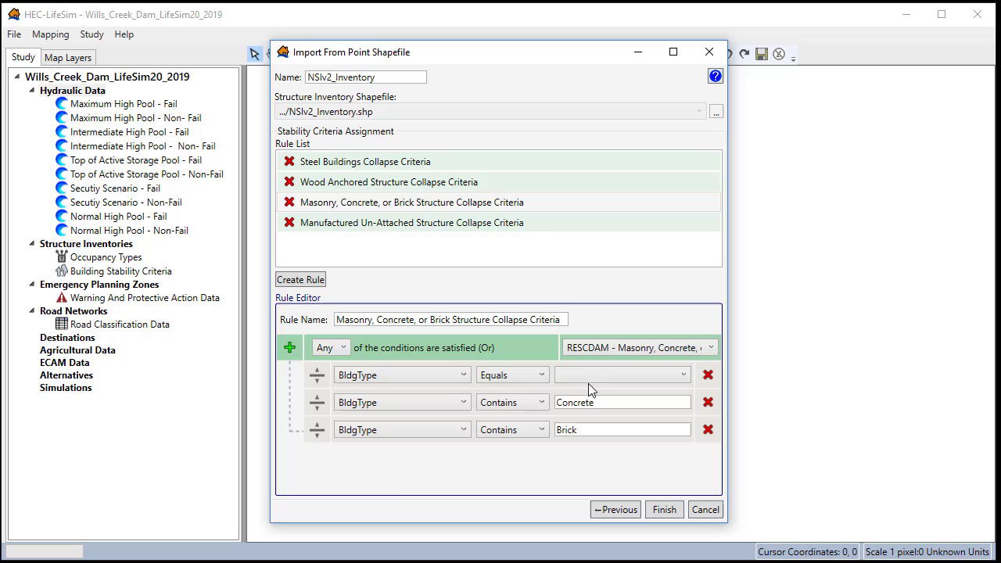
pyautogui.click(608, 378)
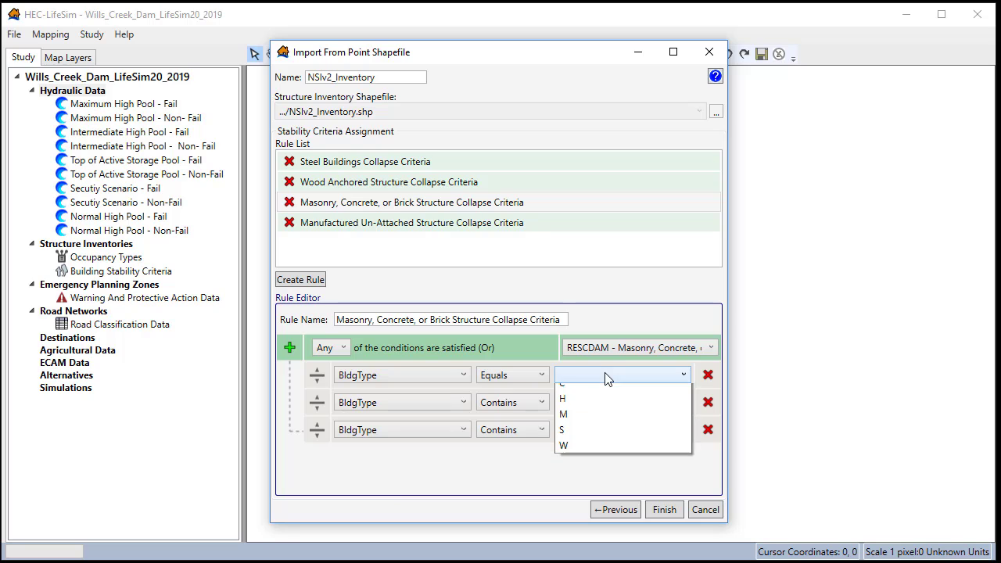
pyautogui.click(601, 421)
pyautogui.click(521, 402)
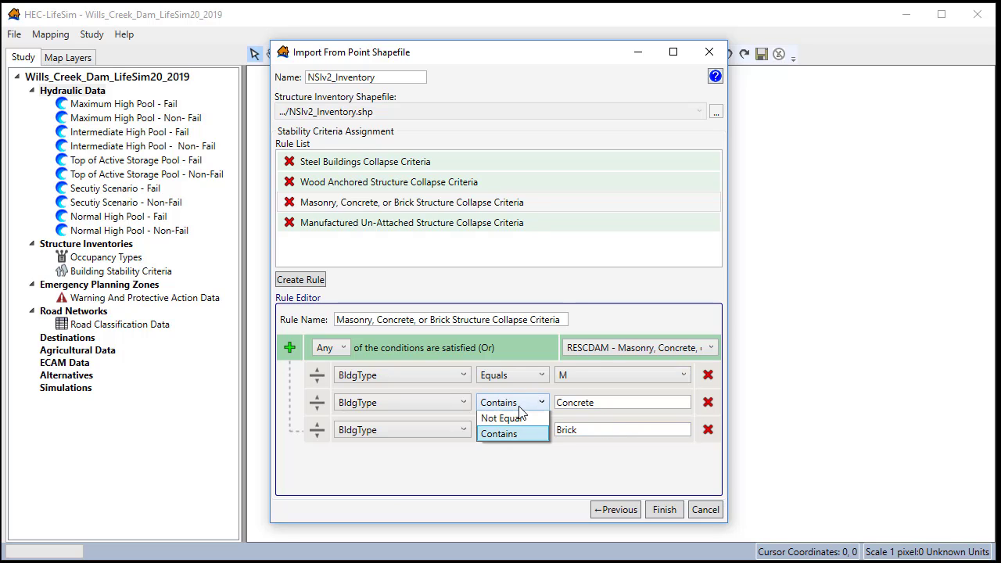
pyautogui.click(518, 420)
pyautogui.click(617, 402)
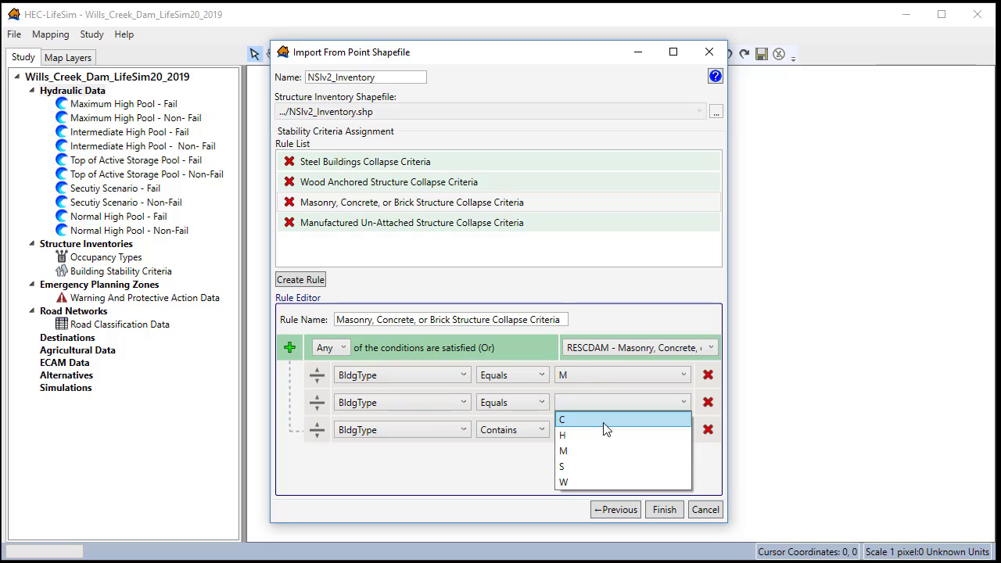
pyautogui.click(604, 420)
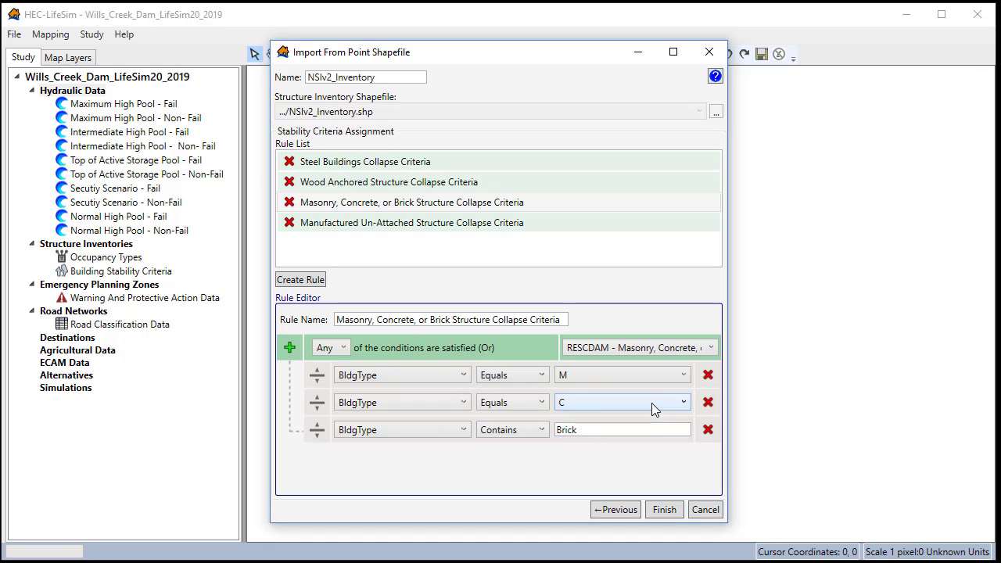
pyautogui.click(651, 402)
pyautogui.click(651, 403)
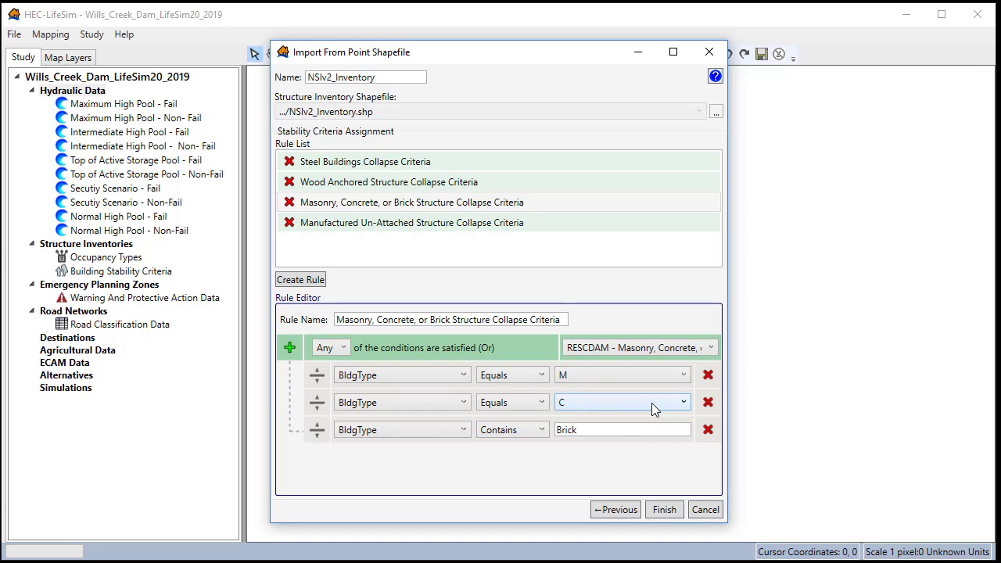
pyautogui.click(707, 430)
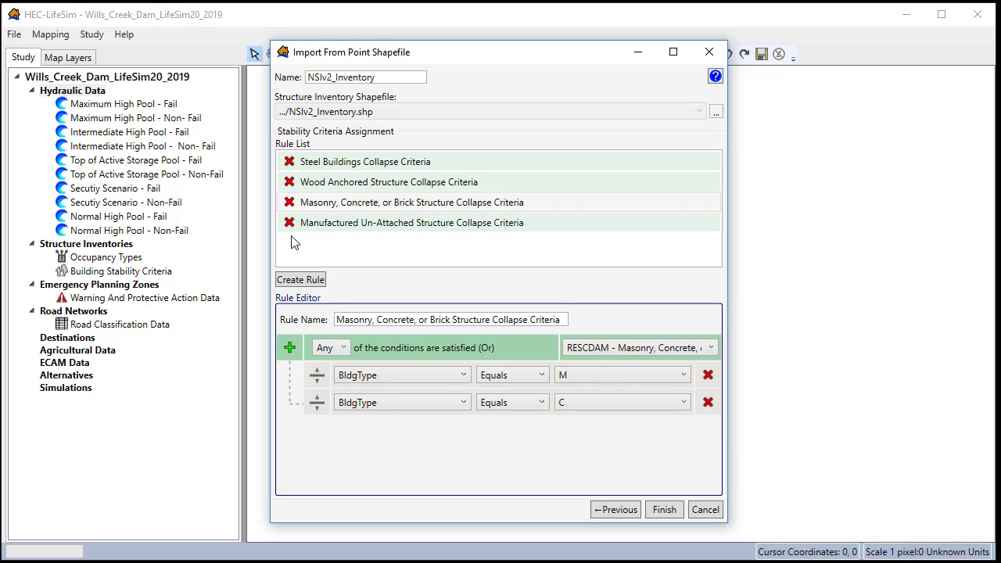
# Make the Manufactured Un-Attached rule BldgType equals H, remove Mobile, Modular and RES2, and finish
pyautogui.click(341, 223)
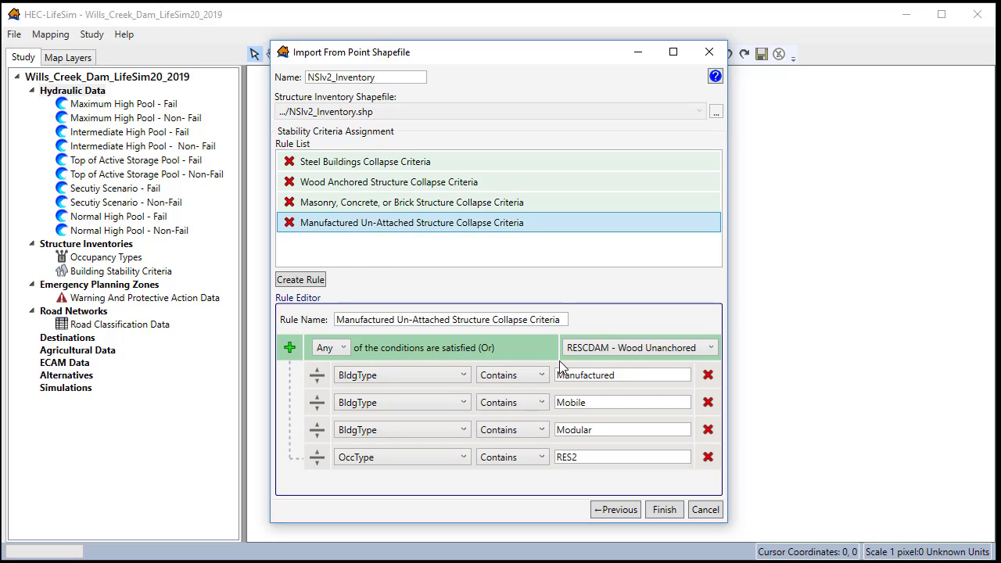
pyautogui.click(529, 382)
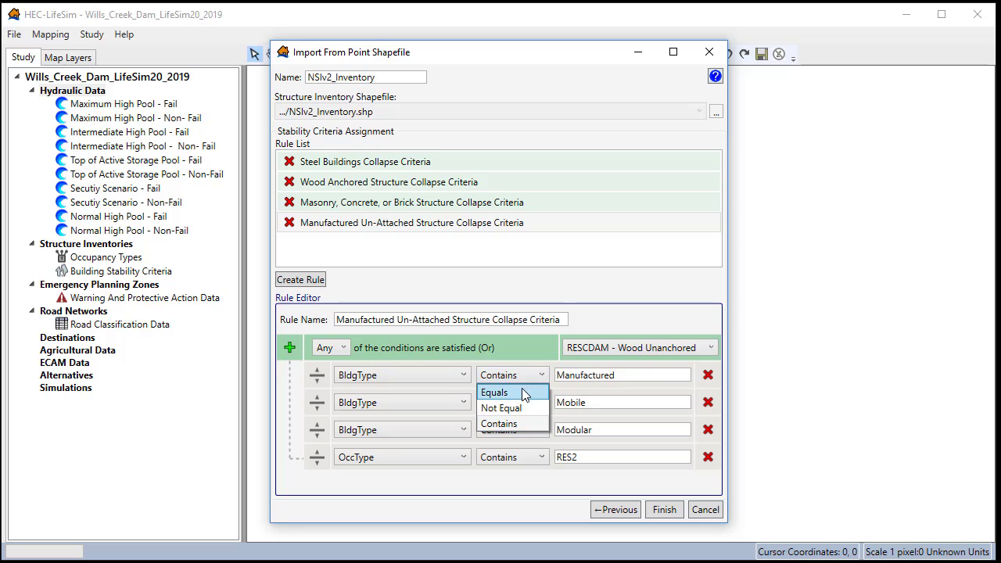
pyautogui.click(494, 393)
pyautogui.click(594, 375)
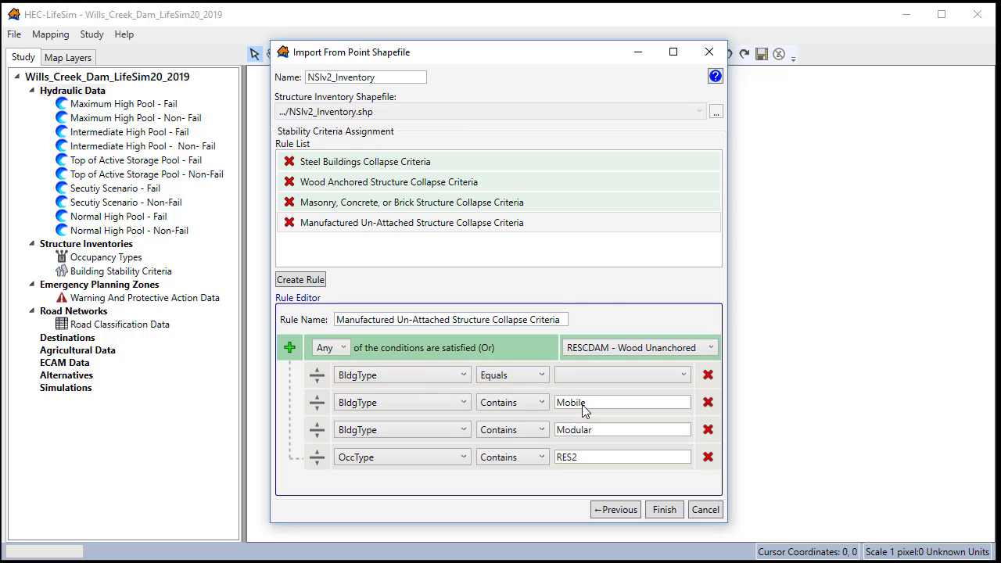
pyautogui.write('H')
pyautogui.click(707, 402)
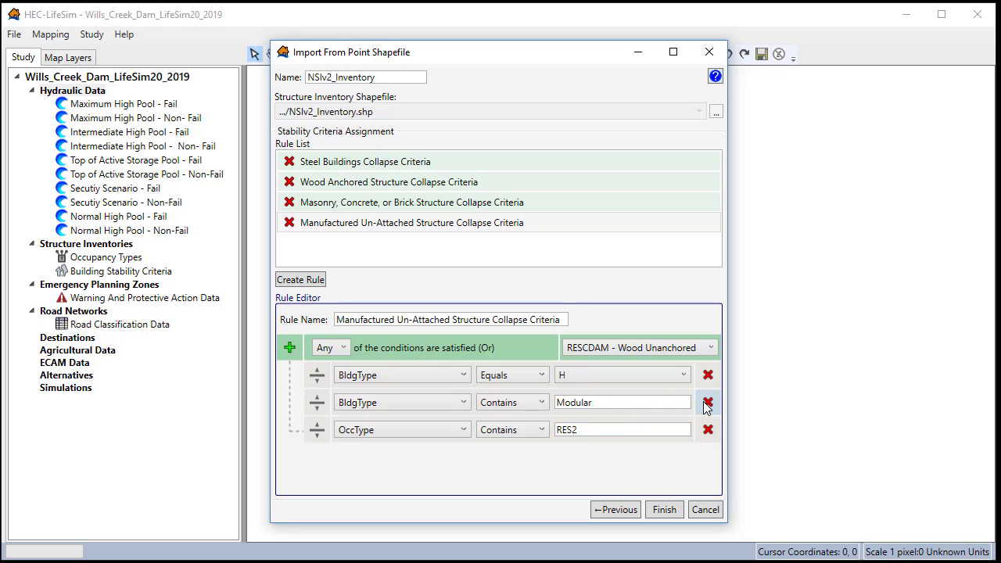
pyautogui.click(706, 403)
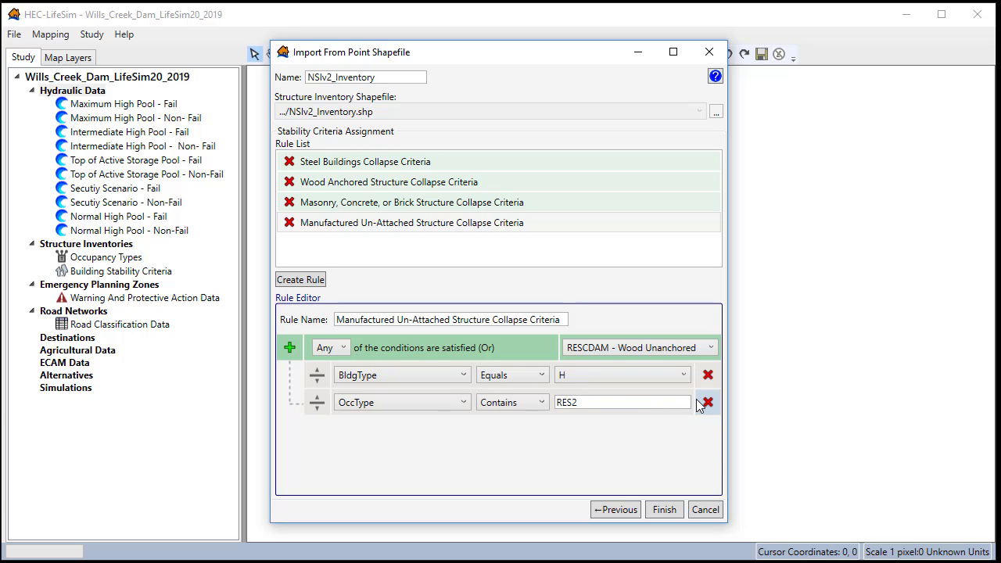
pyautogui.click(578, 403)
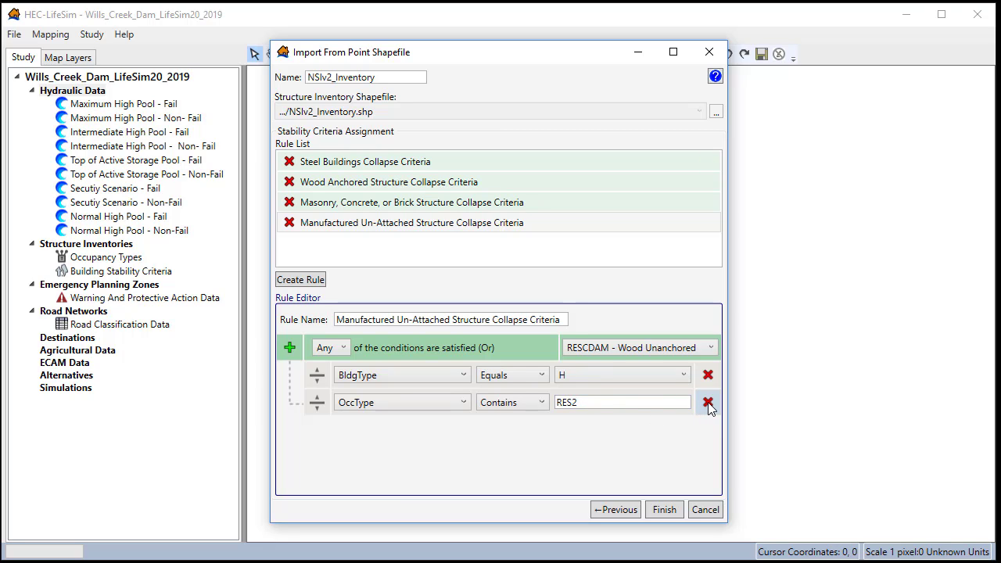
pyautogui.click(707, 402)
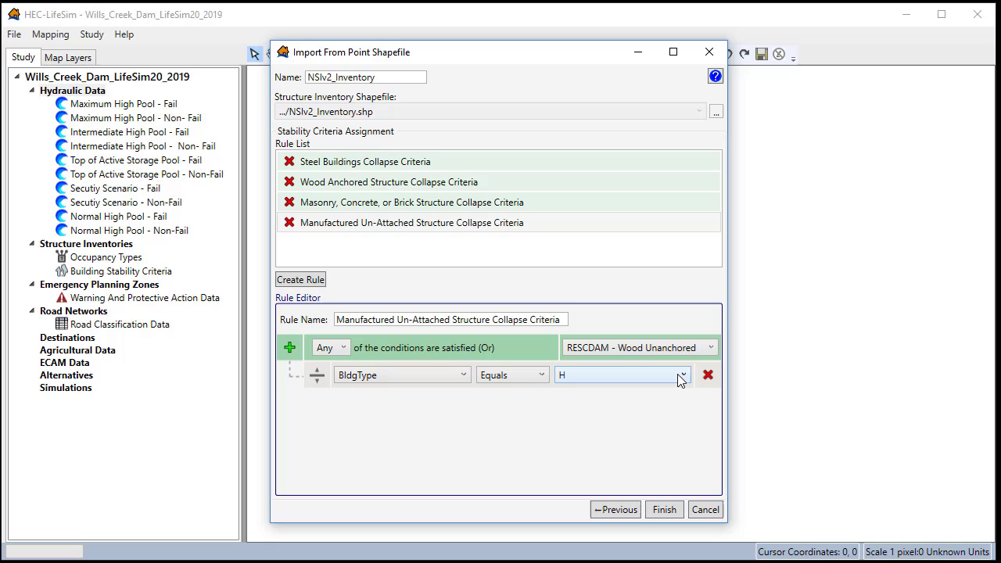
pyautogui.click(680, 377)
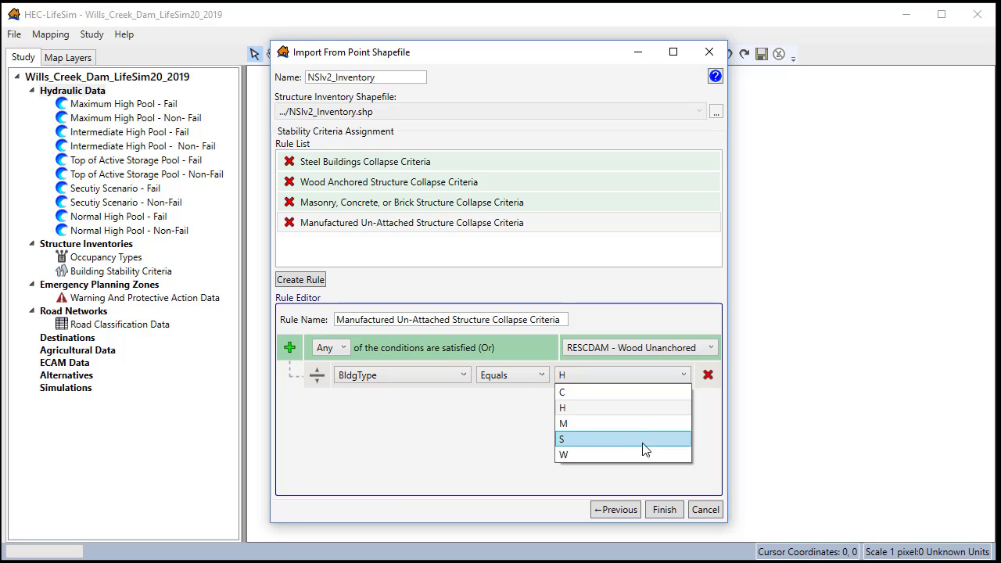
pyautogui.click(475, 424)
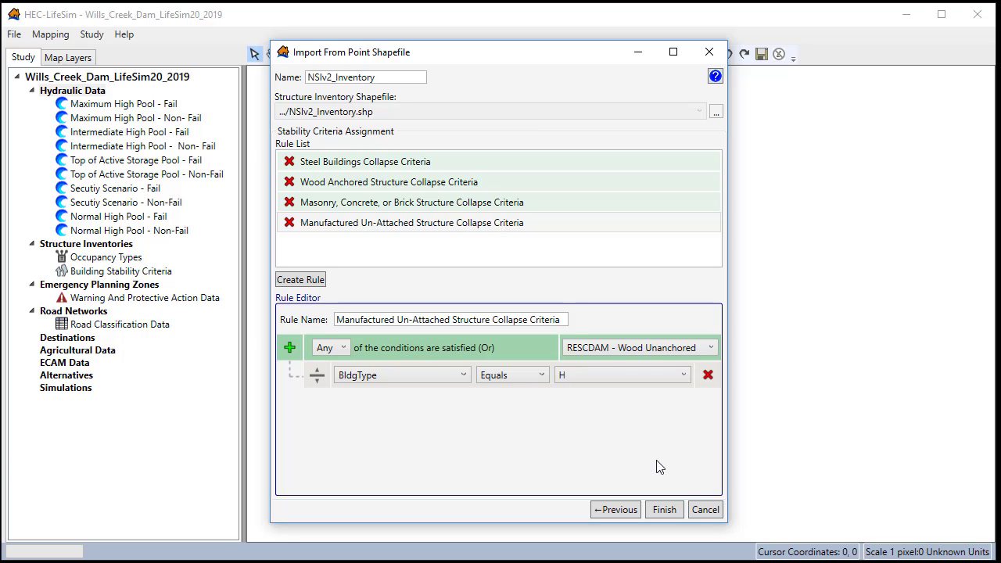
pyautogui.click(664, 510)
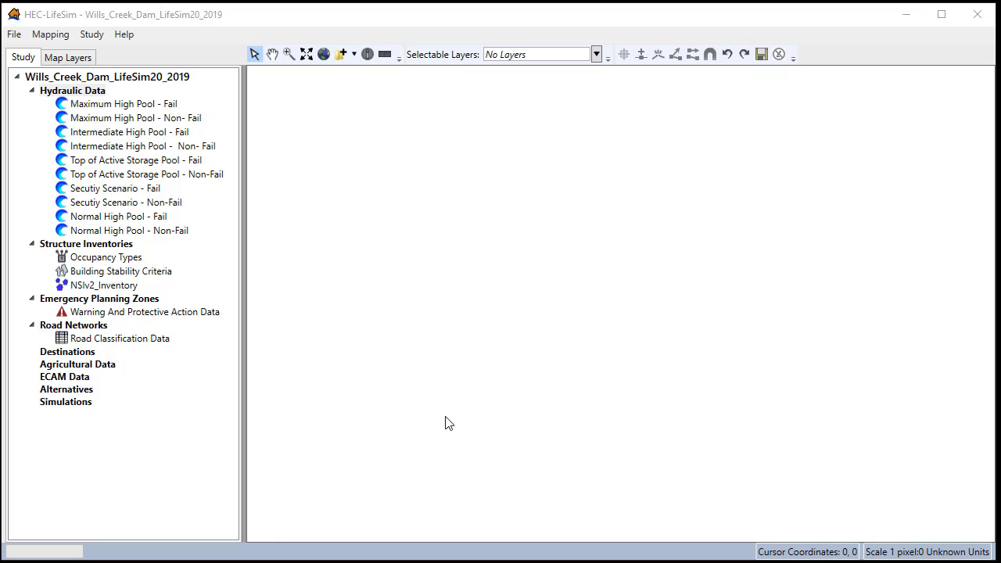
# Show the NSIv2_Inventory structures as points in the map window
pyautogui.click(97, 286)
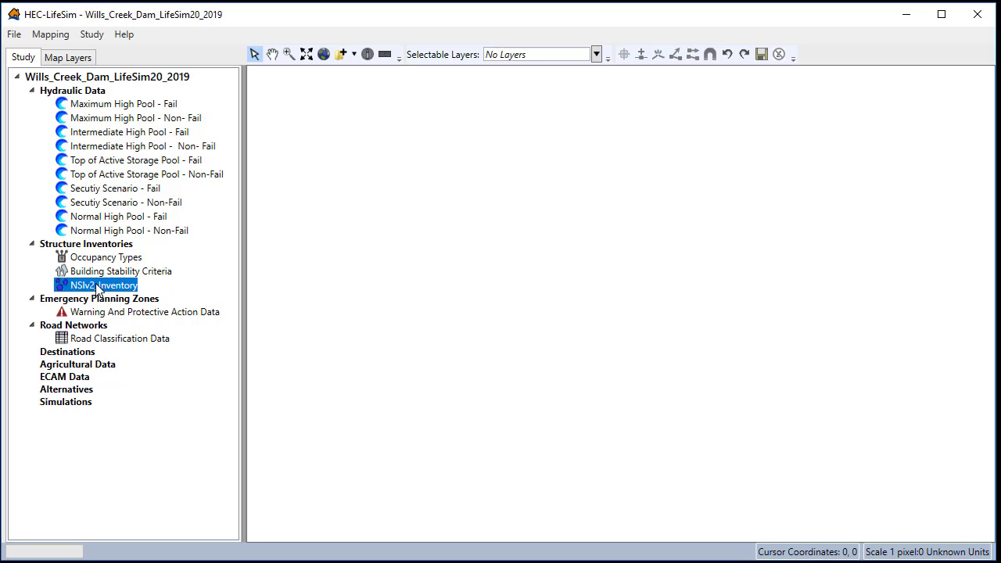
pyautogui.rightClick(105, 290)
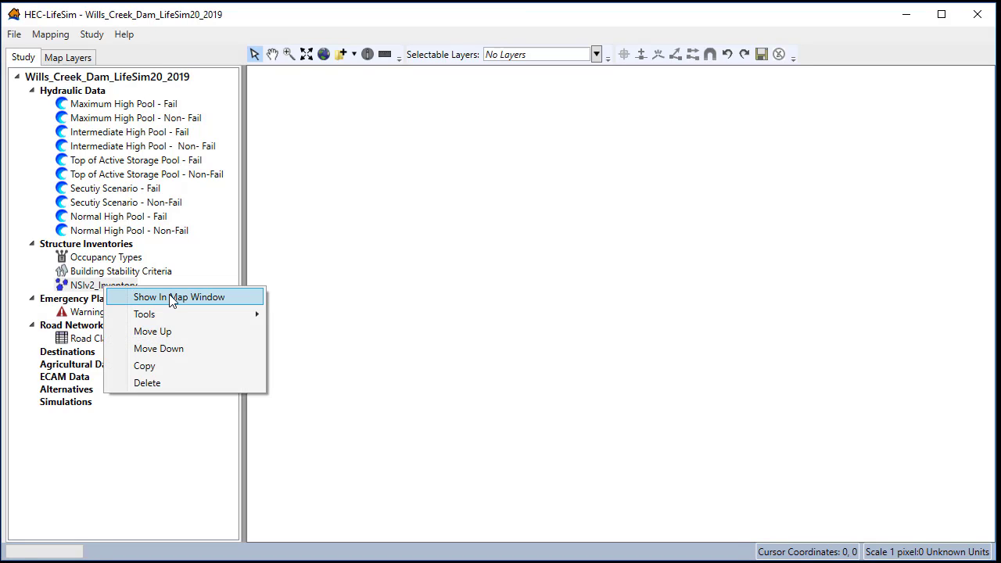
pyautogui.click(172, 297)
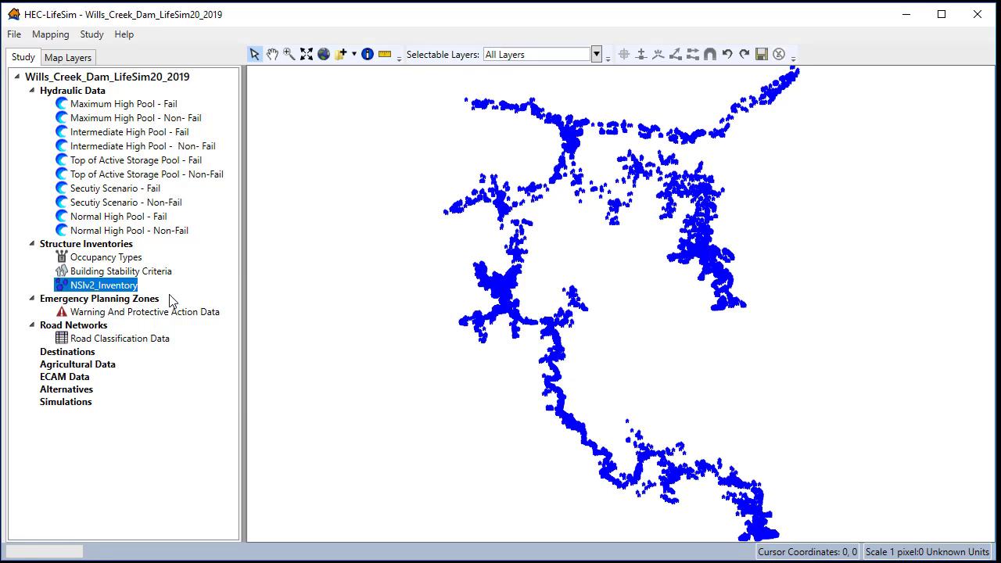
# Review the NSIv2_Inventory layer's attribute table from the Map Layers list, then close it
pyautogui.click(75, 61)
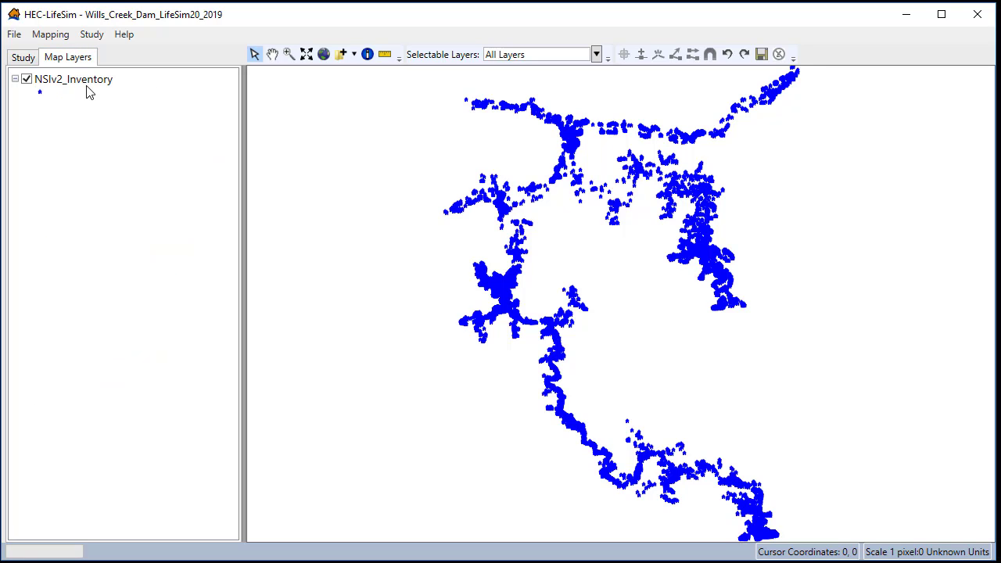
pyautogui.rightClick(83, 82)
pyautogui.click(117, 87)
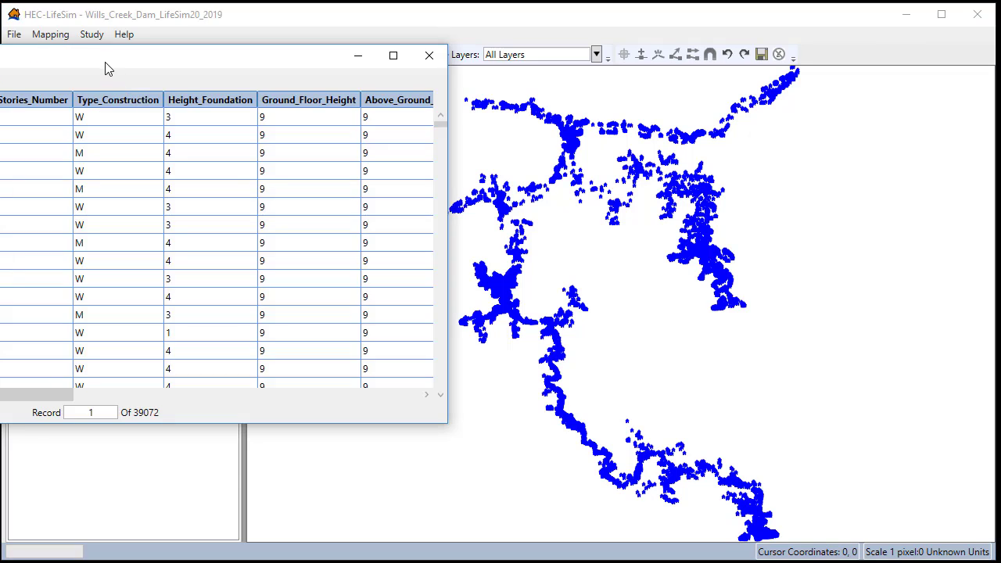
pyautogui.moveTo(106, 65); pyautogui.dragTo(483, 110)
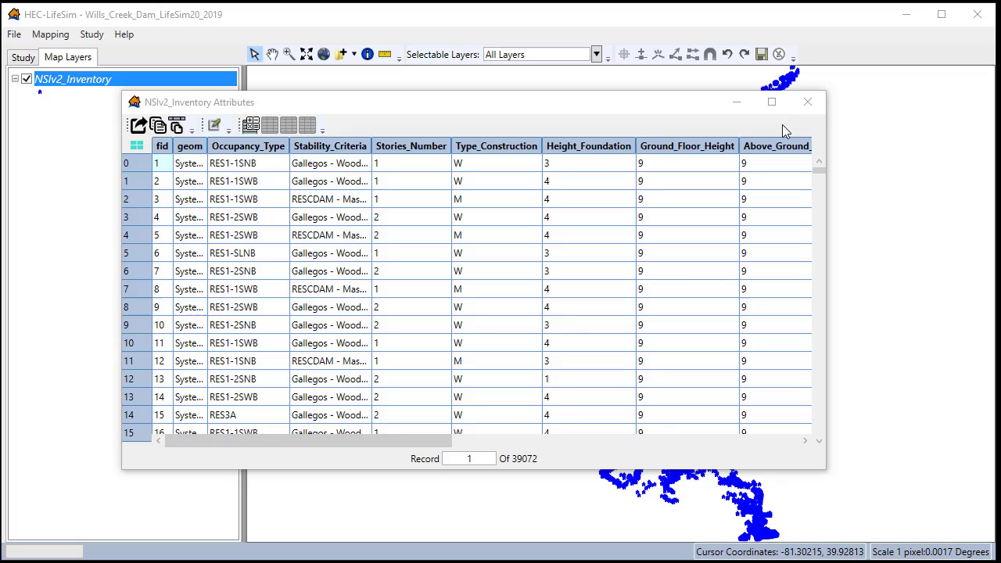
pyautogui.click(807, 102)
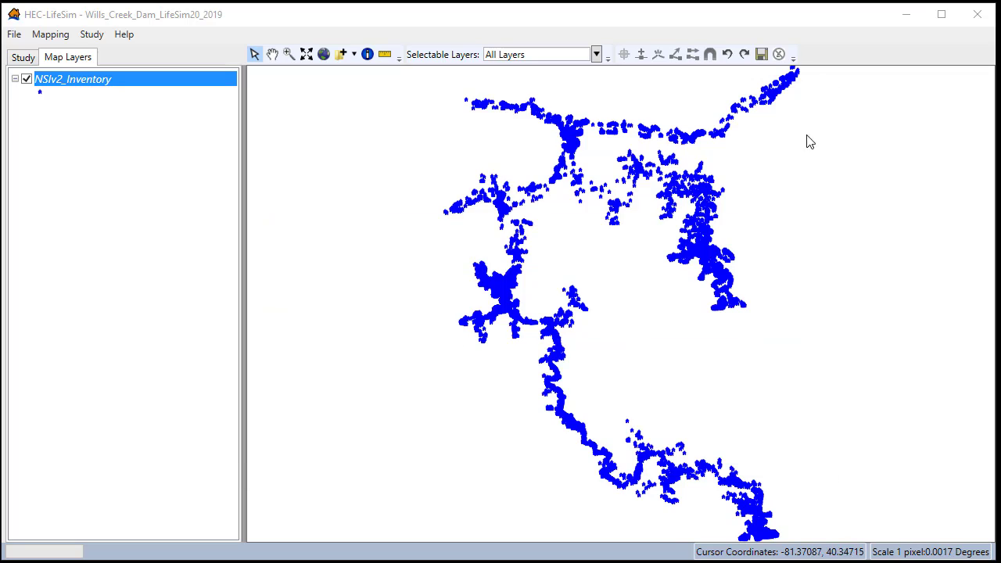
pyautogui.click(342, 54)
pyautogui.moveTo(436, 93)
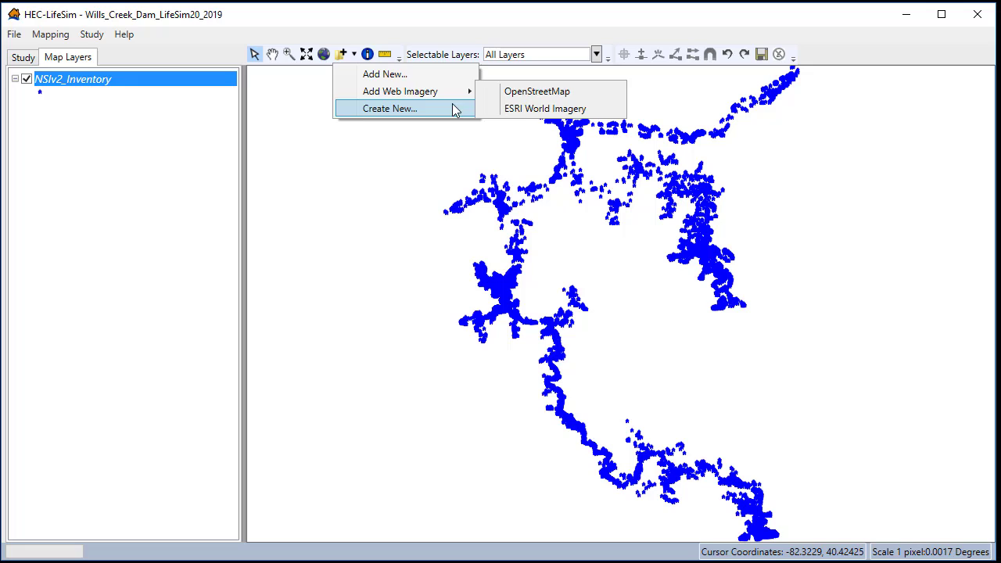
pyautogui.click(277, 137)
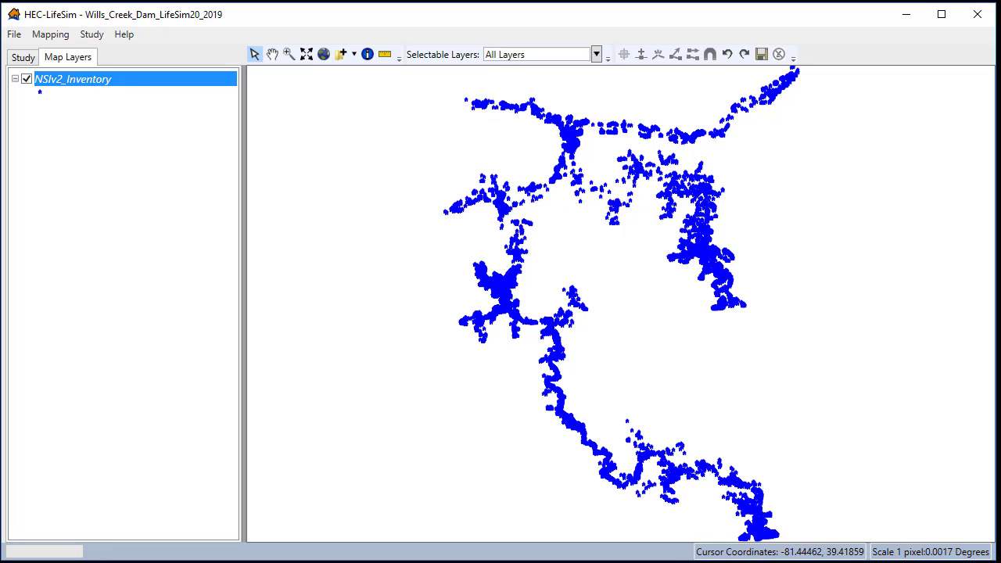
pyautogui.rightClick(98, 84)
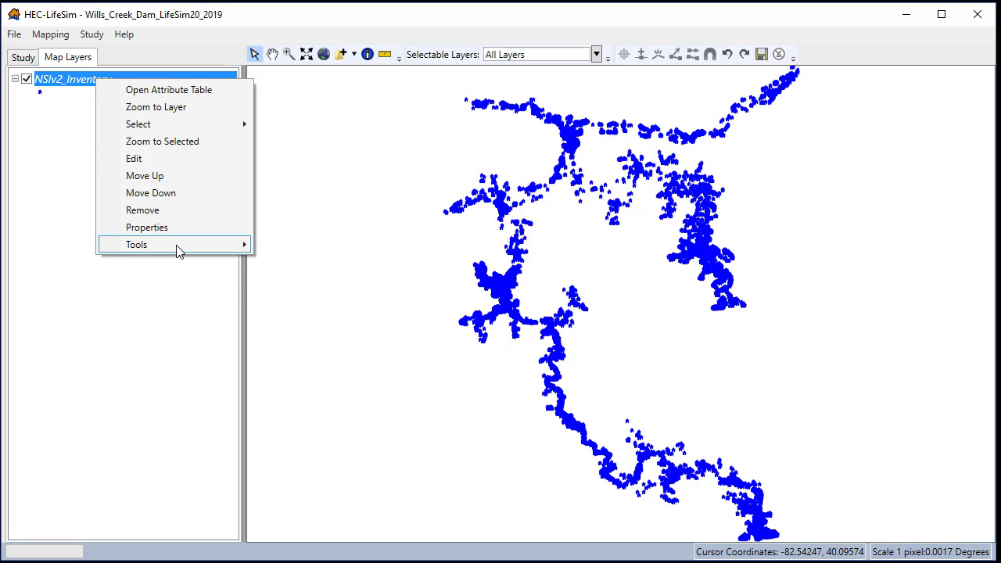
pyautogui.moveTo(201, 250)
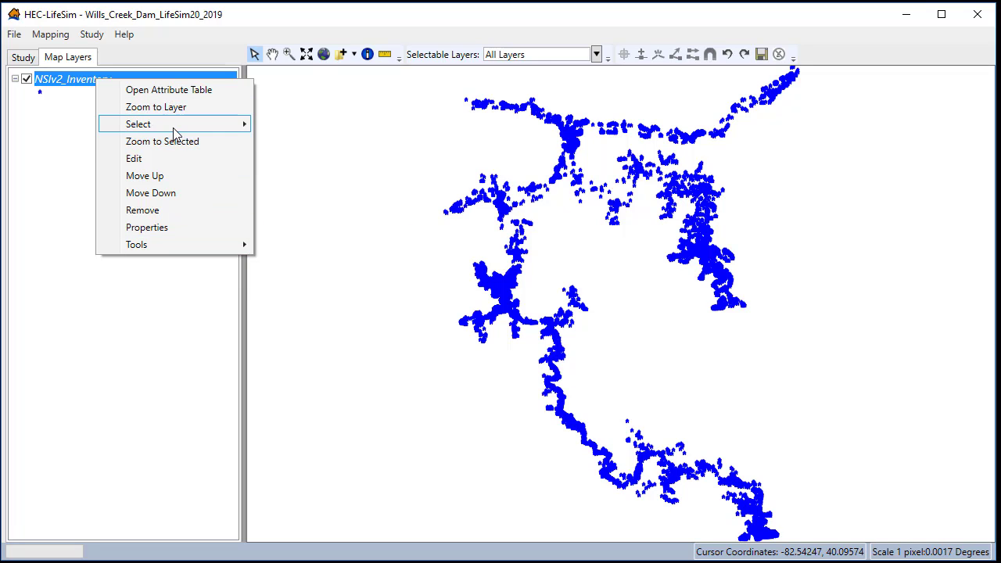
pyautogui.moveTo(173, 126)
pyautogui.click(159, 299)
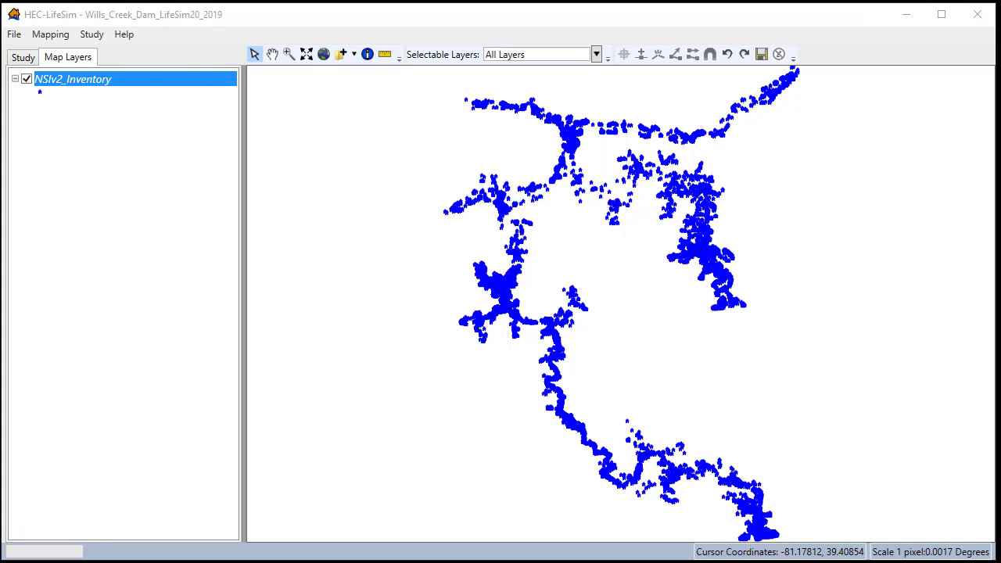
# Return to the Study tree and select the Emergency Planning Zones group
pyautogui.click(22, 58)
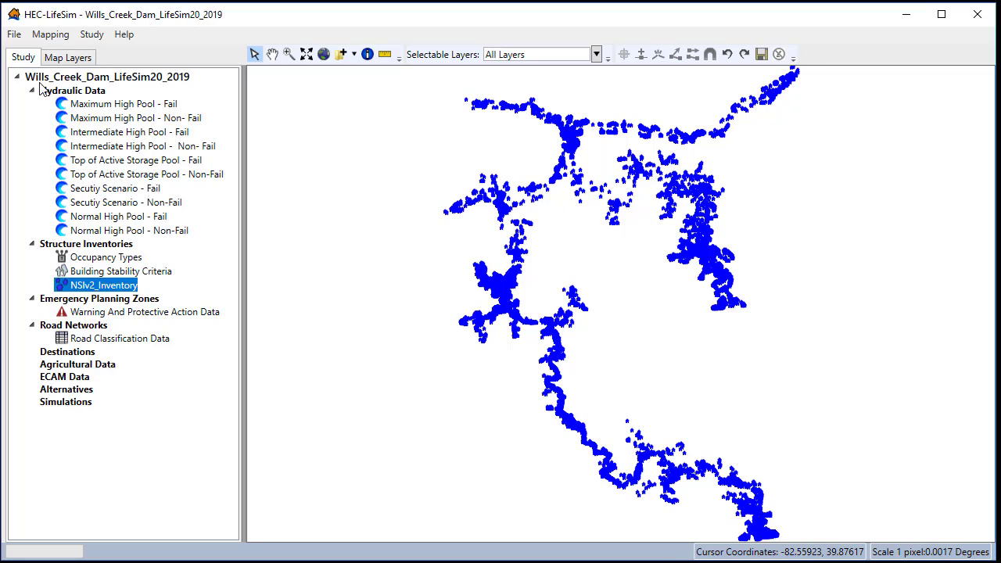
pyautogui.click(116, 301)
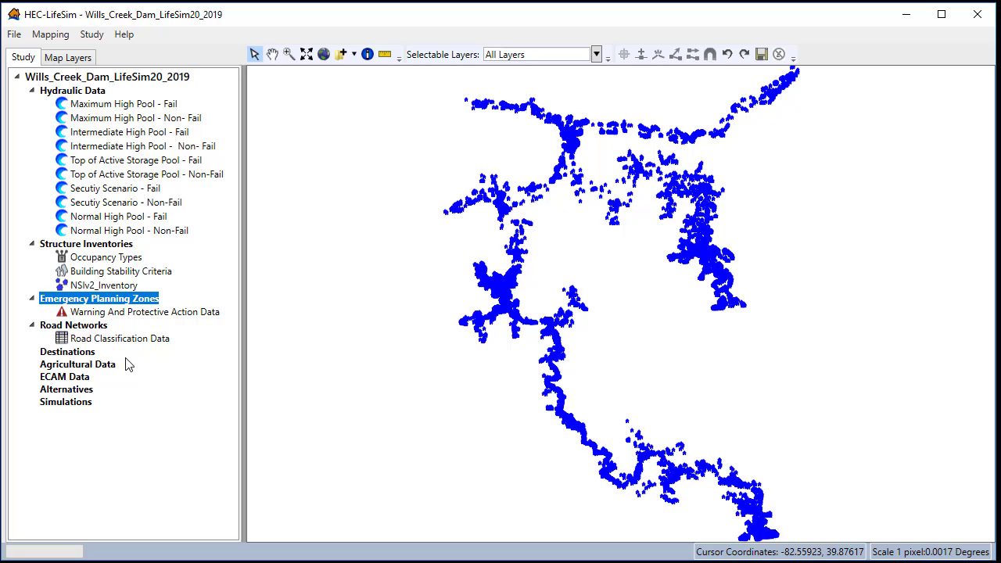